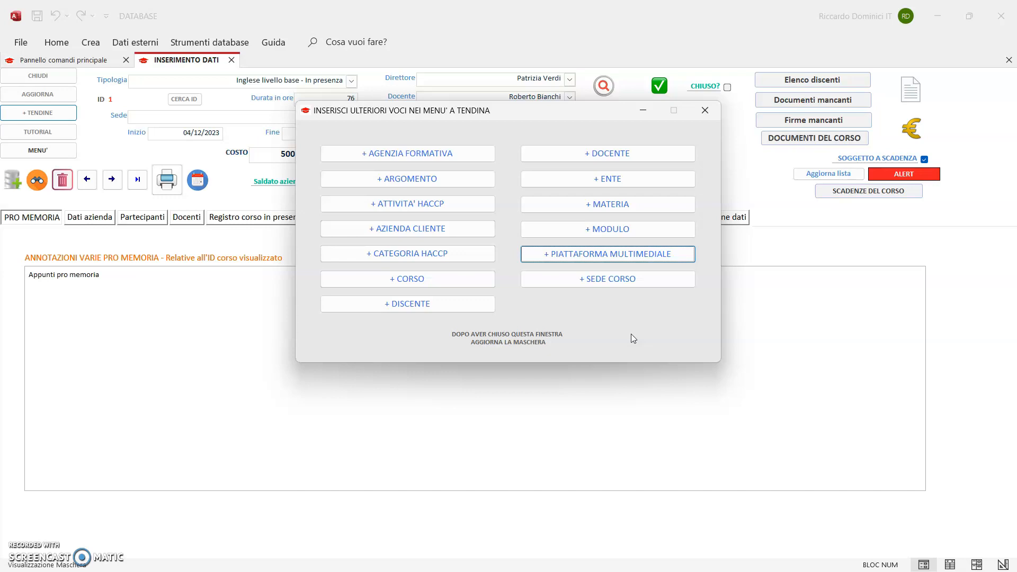
# Open the course types list, examine the blank row's course, director, teacher and co-teacher fields, and return to the data entry form
pyautogui.click(457, 284)
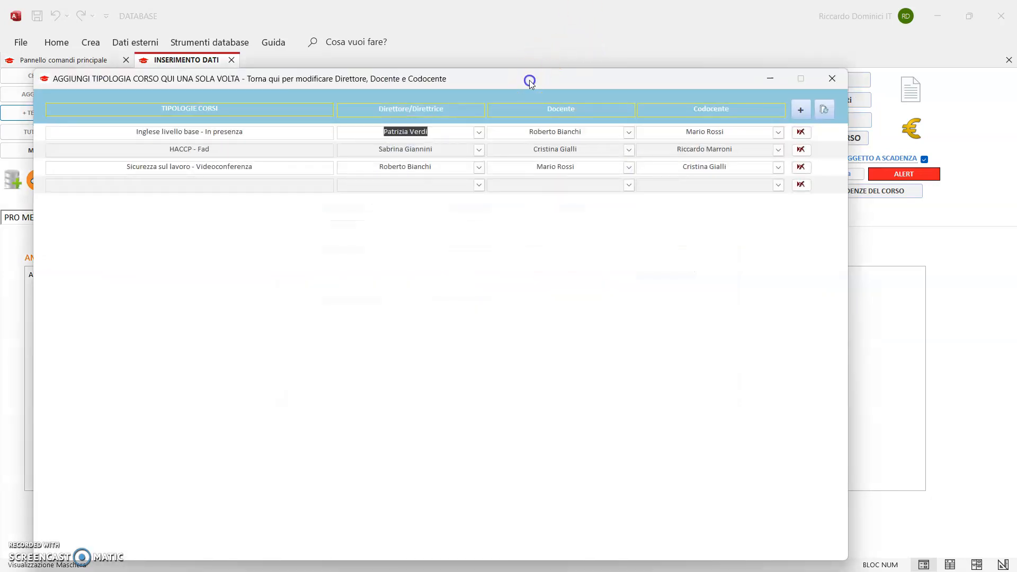
pyautogui.moveTo(529, 80); pyautogui.dragTo(586, 40)
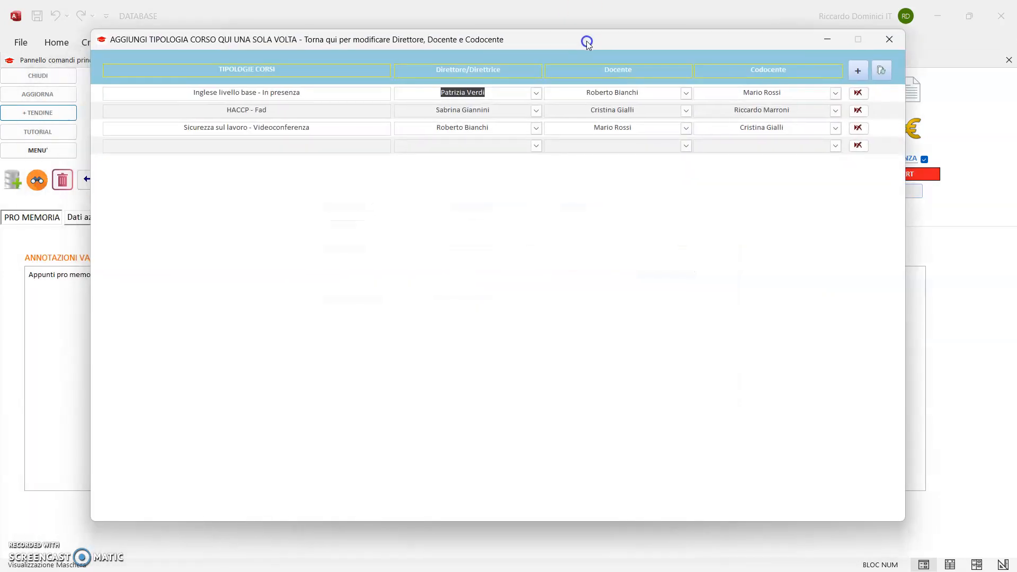
pyautogui.click(335, 151)
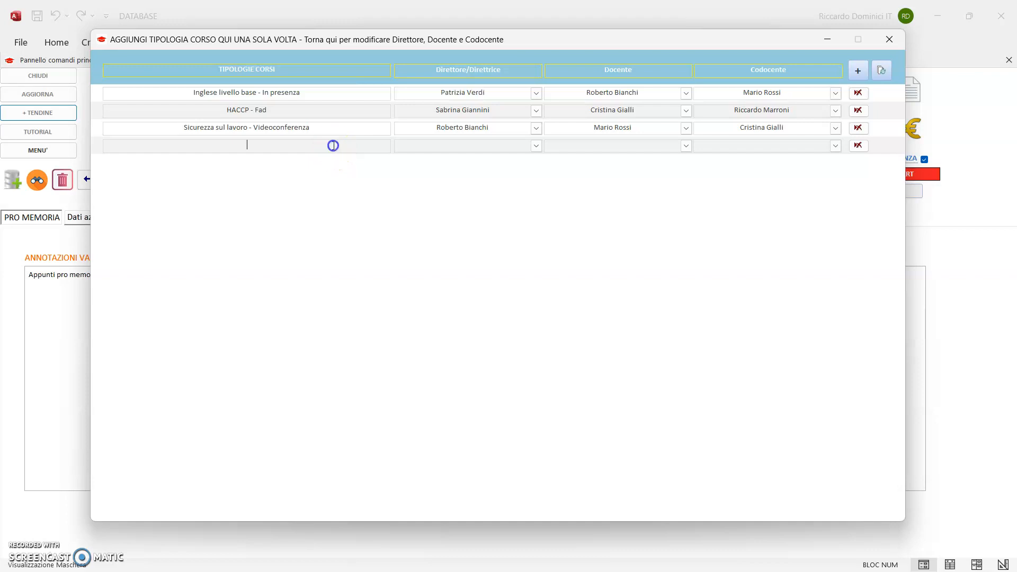
pyautogui.click(469, 146)
pyautogui.click(664, 147)
pyautogui.click(731, 145)
pyautogui.click(890, 47)
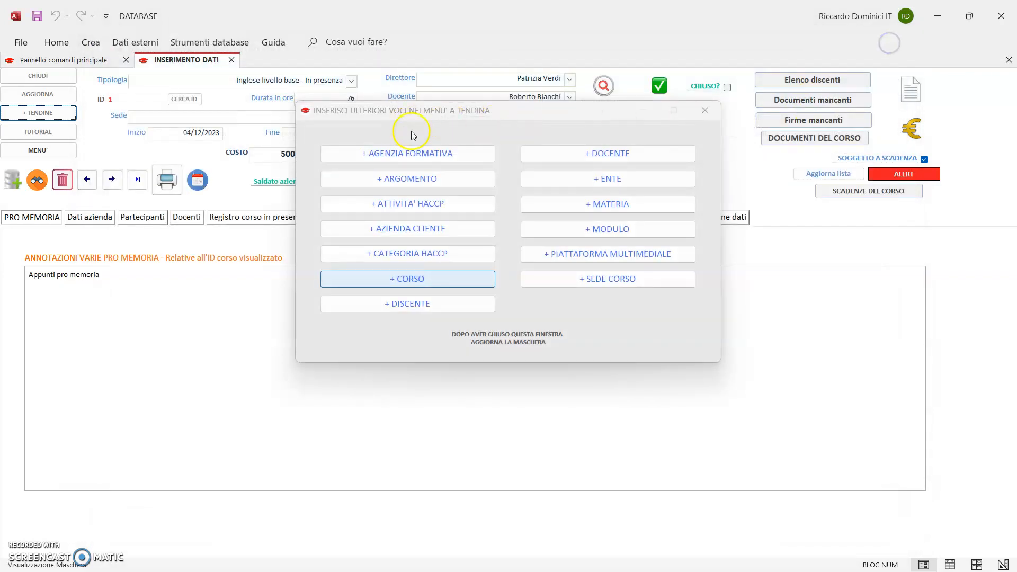
pyautogui.click(713, 106)
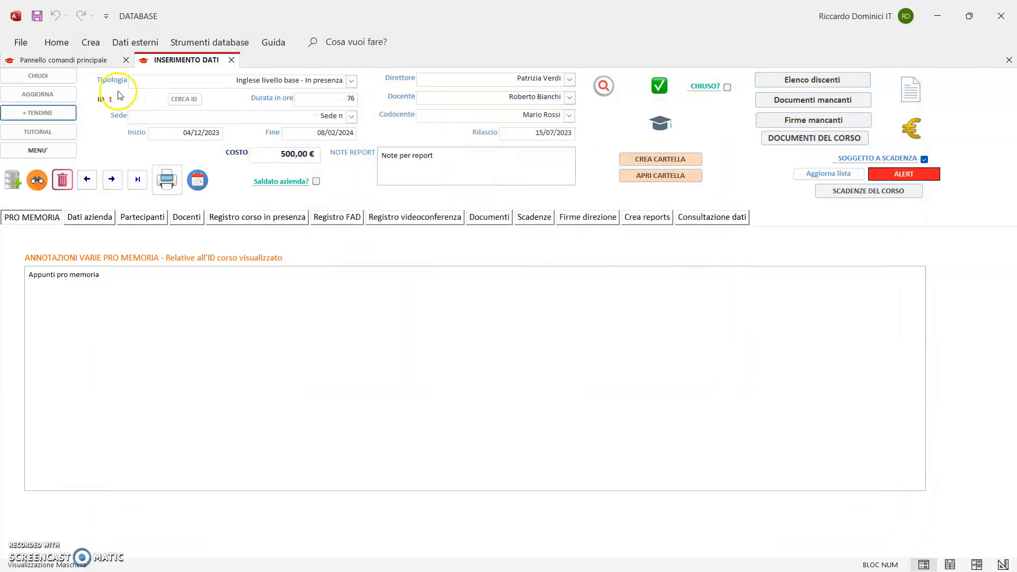
# Set the course type of the record with ID 1 to HACCP - Fad
pyautogui.click(352, 82)
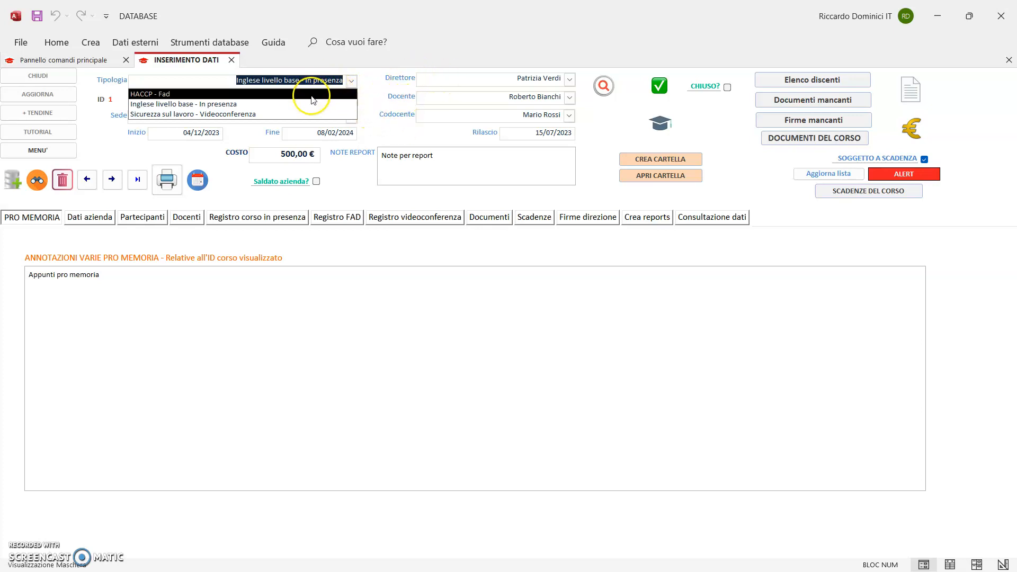
pyautogui.click(312, 99)
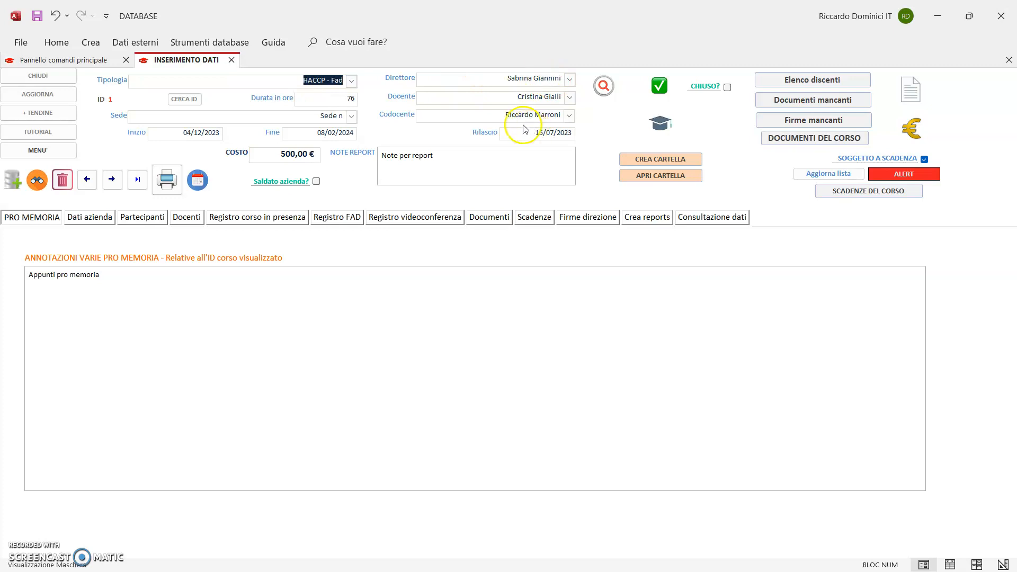
# Open the course types list from the drop-down entries window and go to its empty row
pyautogui.click(59, 114)
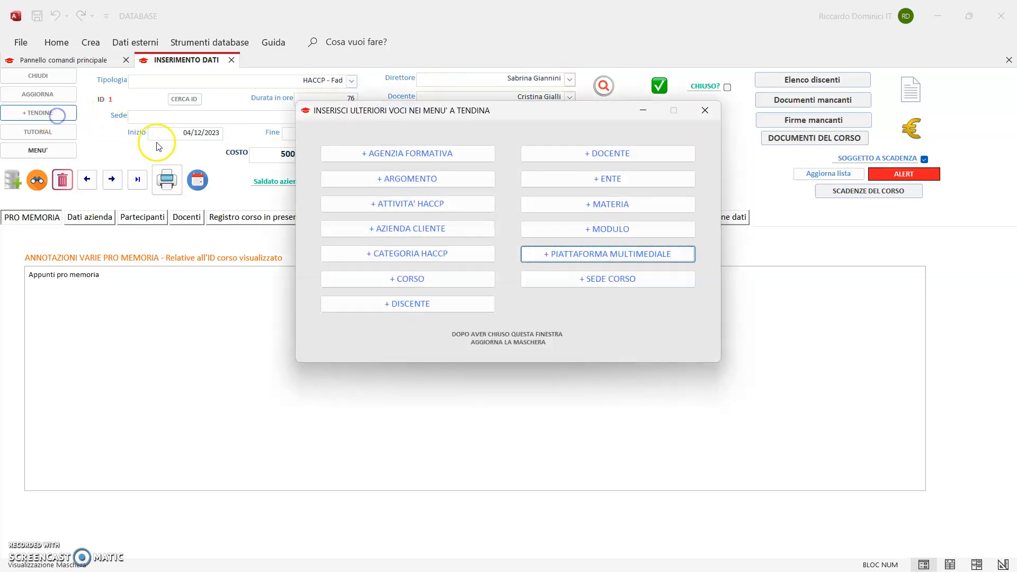
pyautogui.click(413, 281)
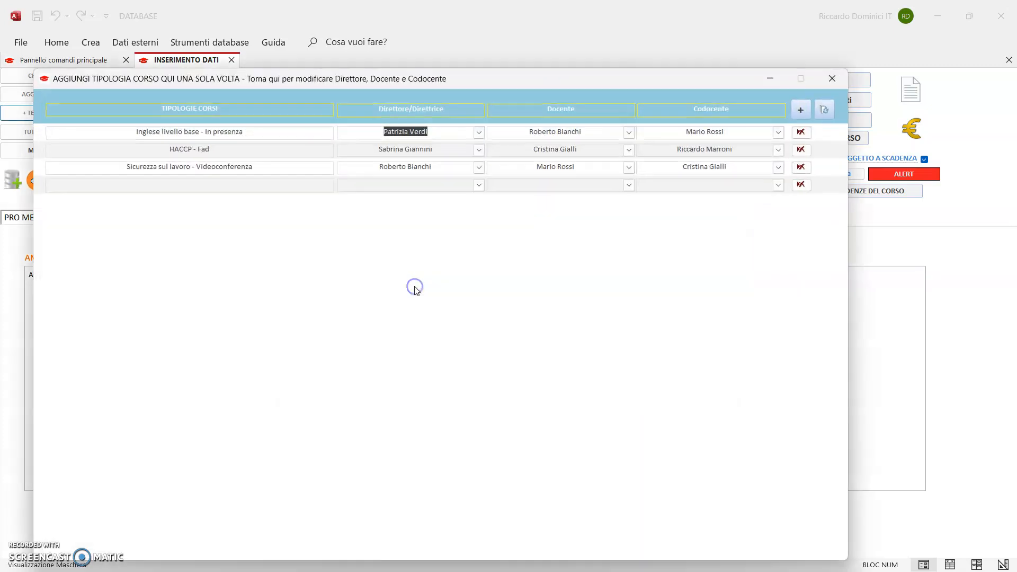
pyautogui.click(290, 188)
pyautogui.click(385, 190)
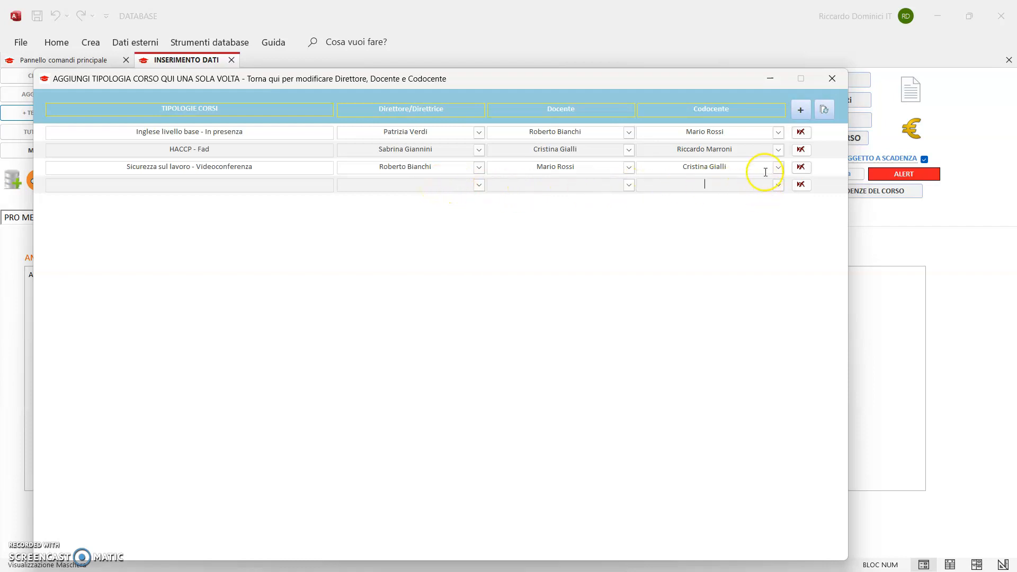
# View the register of teachers and company operators from the course types list, and close it
pyautogui.click(803, 112)
pyautogui.moveTo(870, 73); pyautogui.dragTo(542, 50)
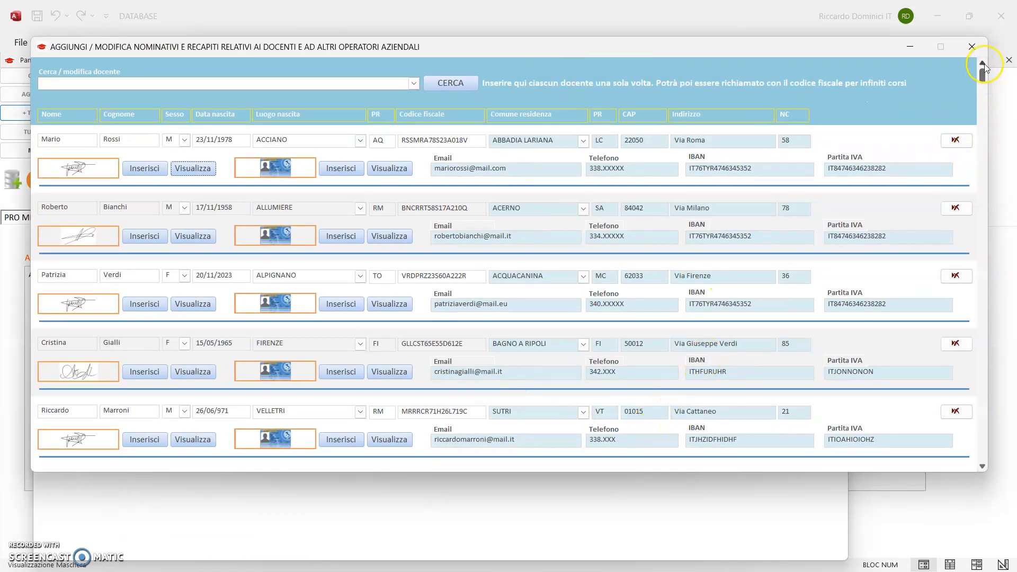
pyautogui.click(972, 46)
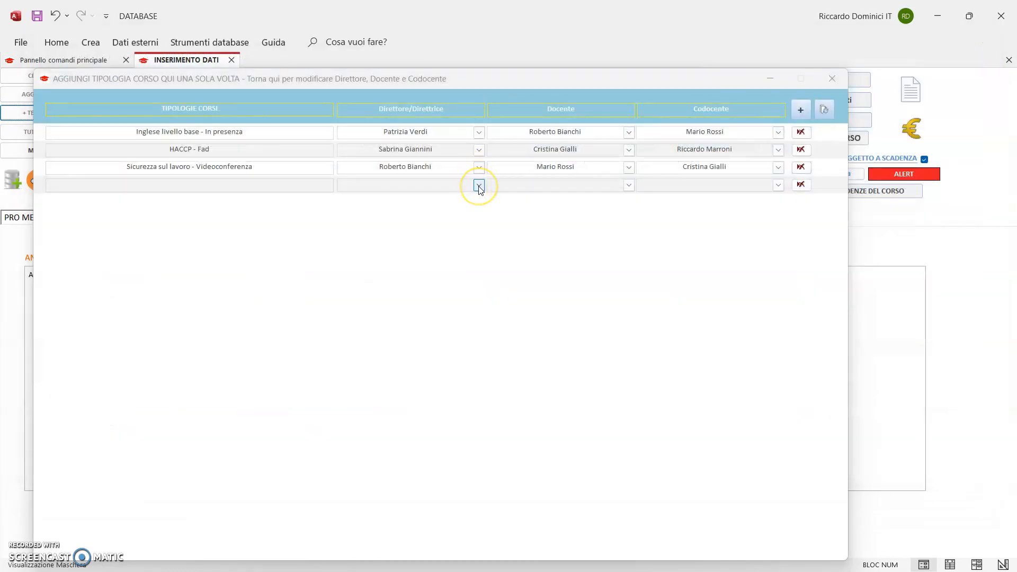
pyautogui.click(252, 185)
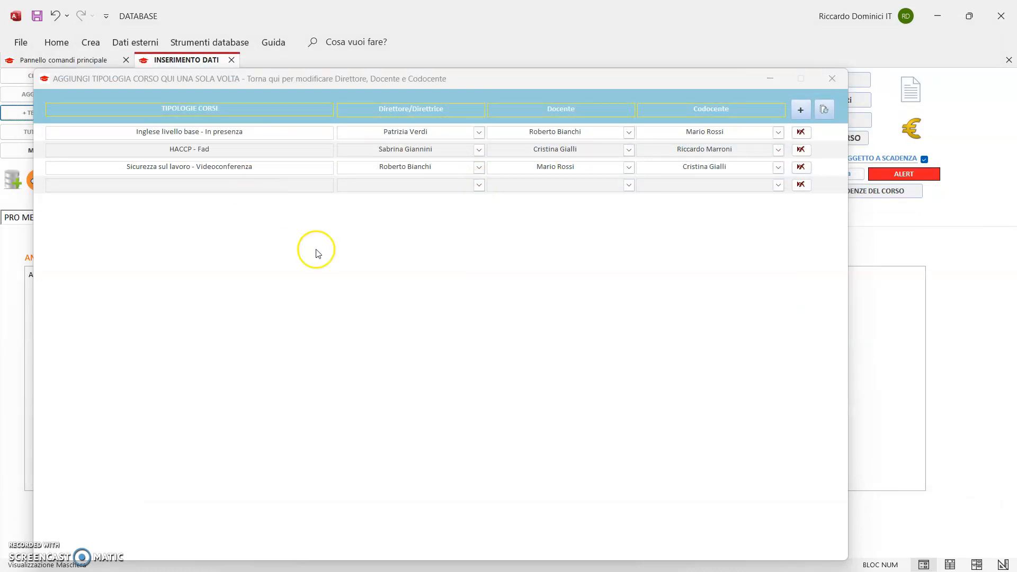
pyautogui.moveTo(556, 86); pyautogui.dragTo(615, 62)
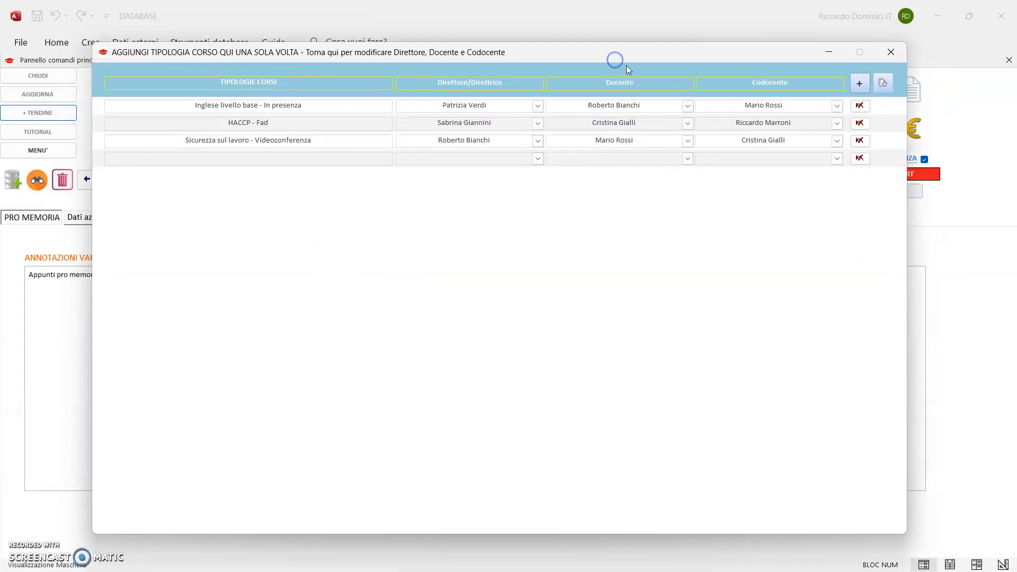
pyautogui.click(527, 250)
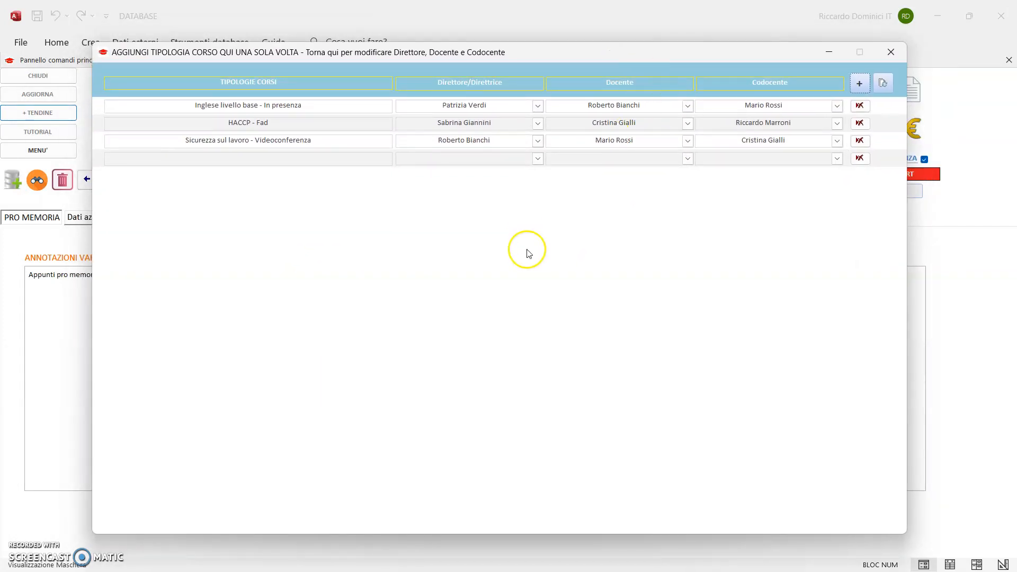
pyautogui.click(527, 281)
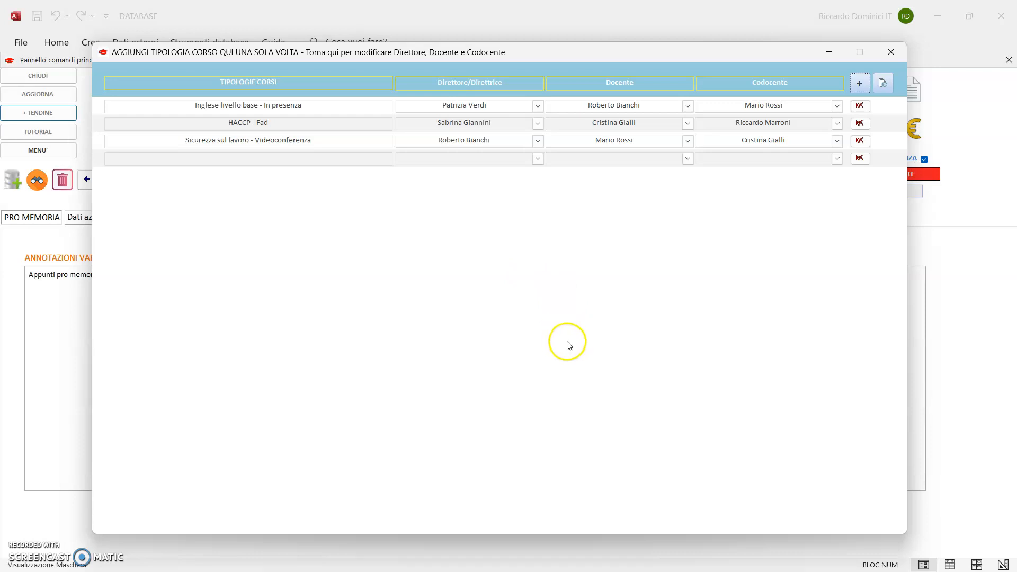
# Copy the title "Corso danza classica bambini 4-5 anni" from the course programme in Notepad and paste it as a new course type in the database
pyautogui.click(763, 558)
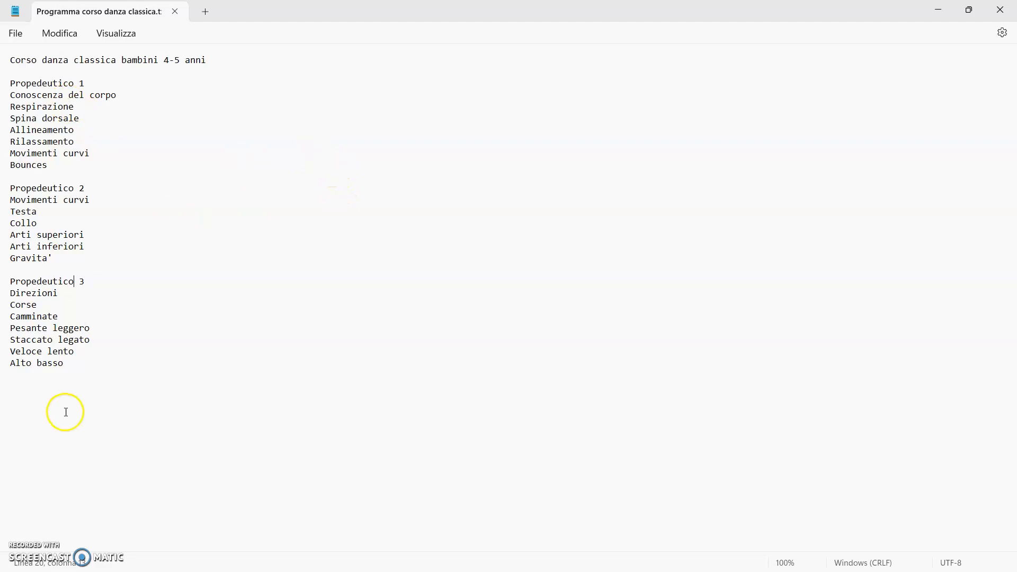
pyautogui.click(208, 60)
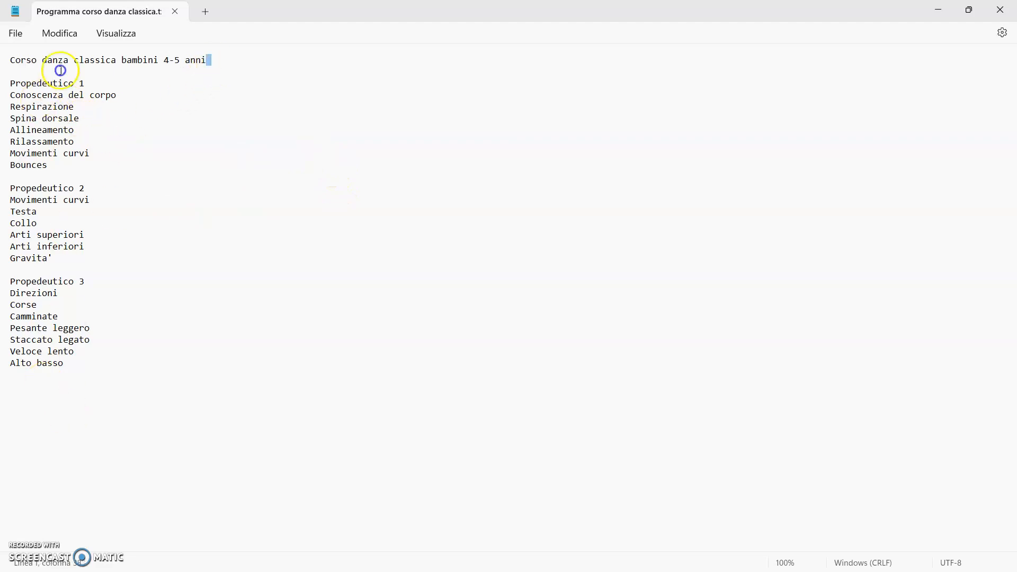
pyautogui.tripleClick(11, 62)
pyautogui.hotkey('ctrl', 'c')
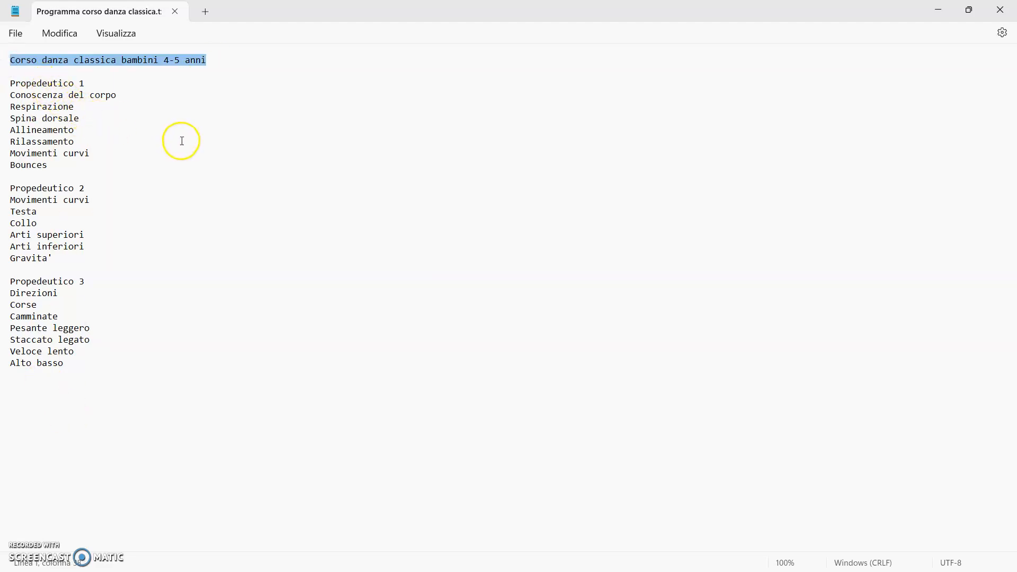
pyautogui.hotkey('alt', 'Tab')
pyautogui.click(272, 161)
pyautogui.hotkey('ctrl', 'v')
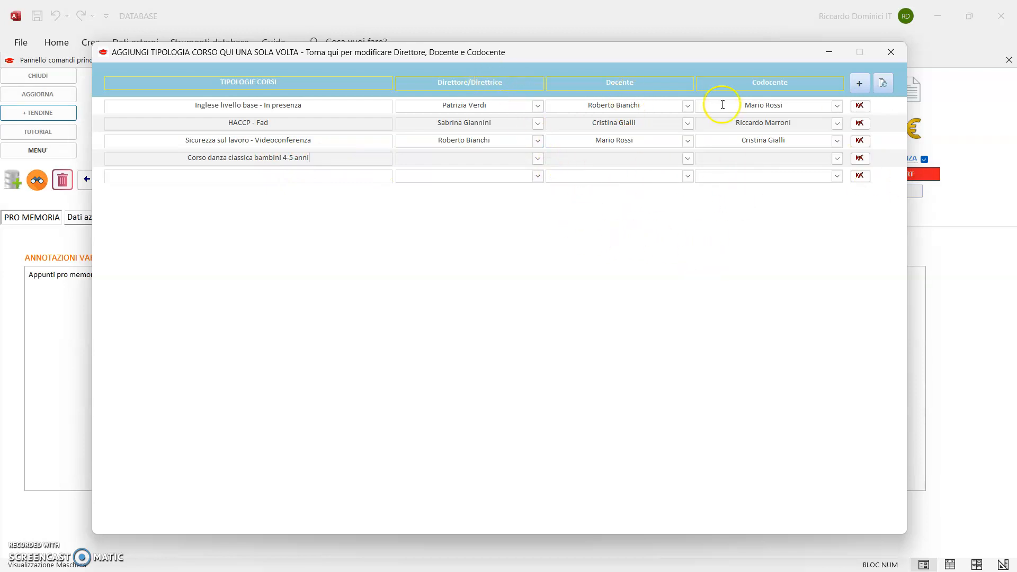
# Assign a director to the new ballet course, choose one person as both teacher and co-teacher, and refresh the list
pyautogui.click(538, 158)
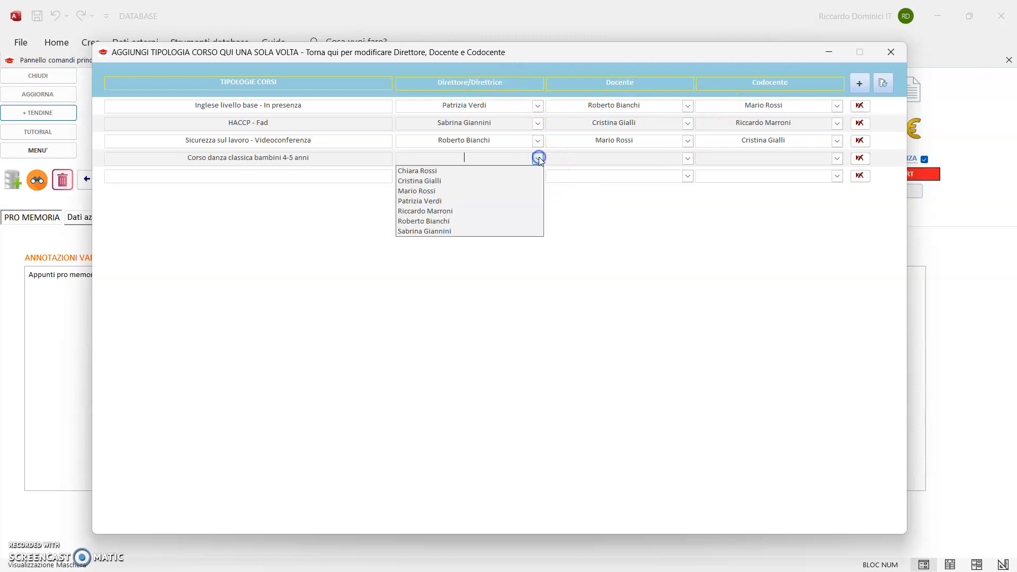
pyautogui.click(493, 190)
pyautogui.click(688, 159)
pyautogui.click(659, 182)
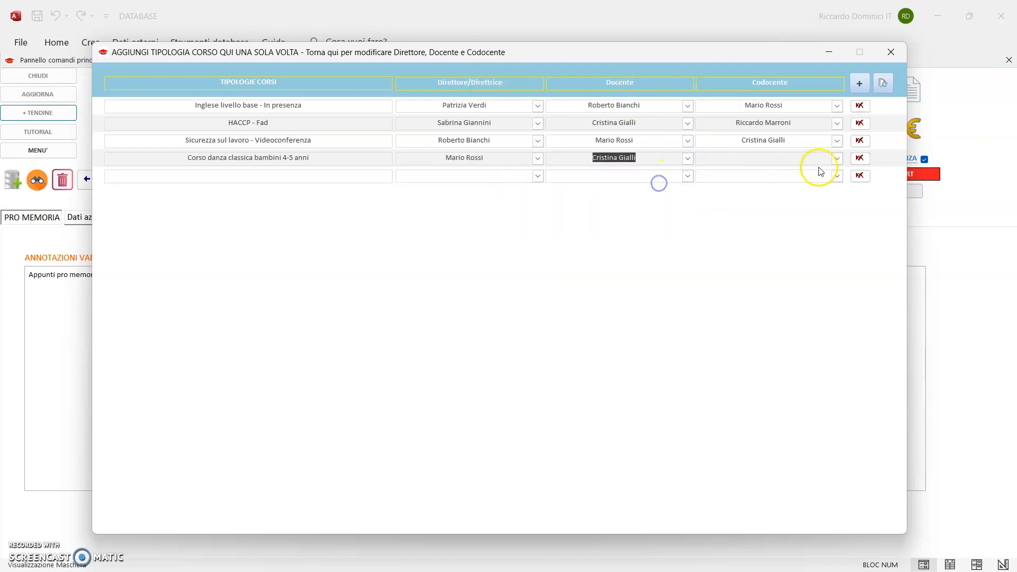
pyautogui.click(837, 158)
pyautogui.click(789, 186)
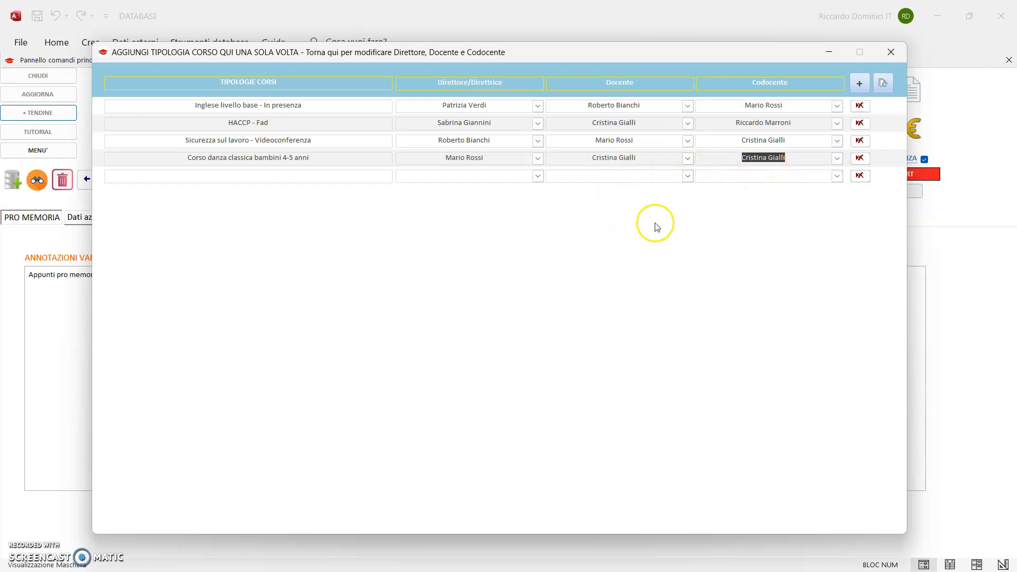
pyautogui.click(882, 83)
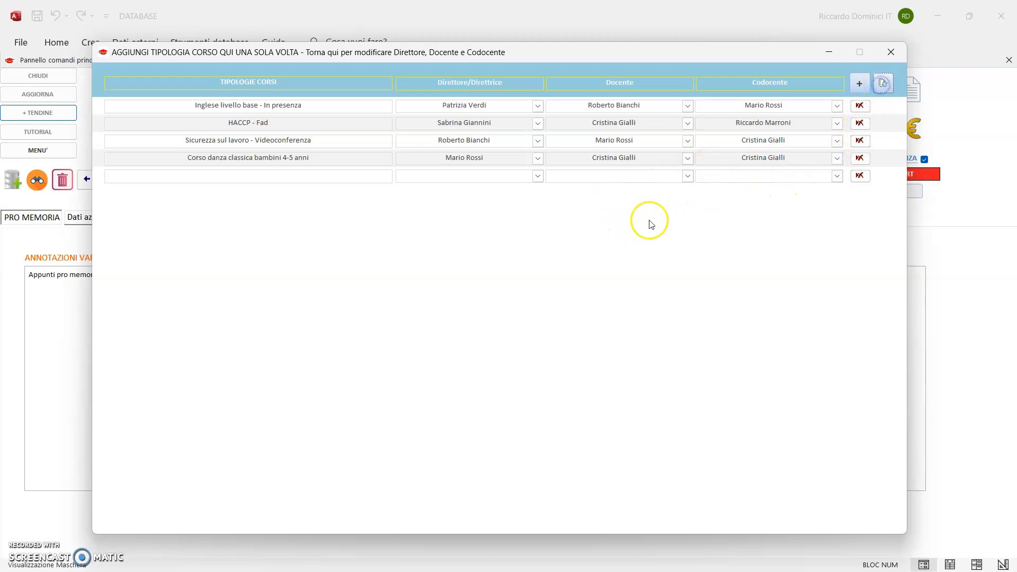
# Close the course types and drop-down entries windows and update the data entry form
pyautogui.click(892, 52)
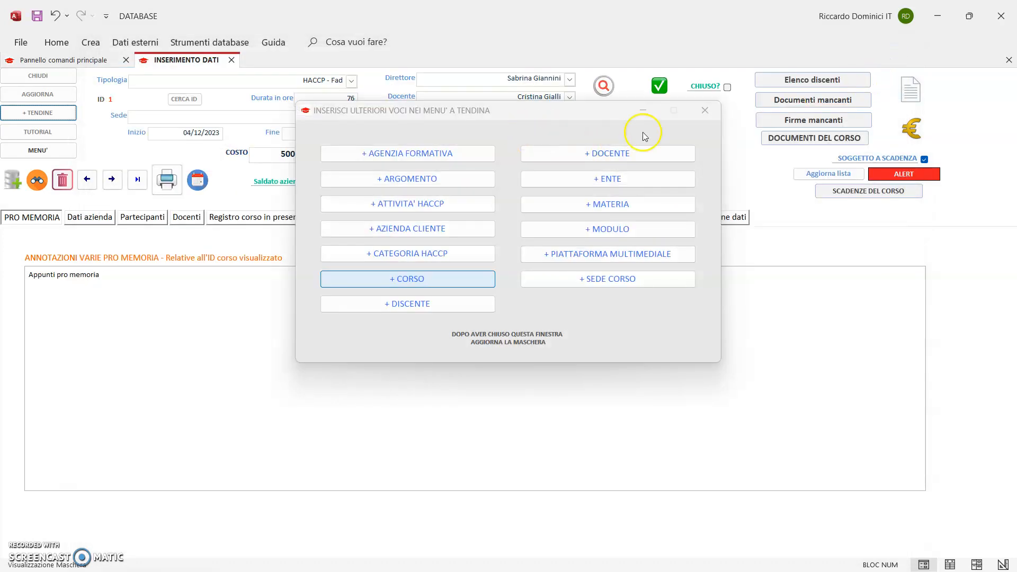
pyautogui.click(706, 110)
pyautogui.click(23, 95)
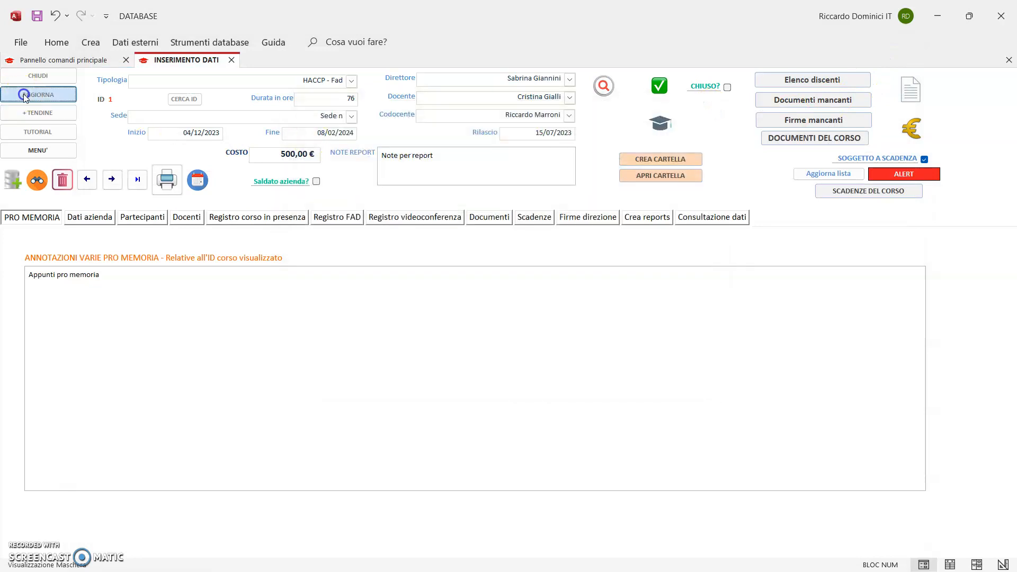
# Open the modules list and start a new row for the course "Corso danza classica bambini 4-5 anni"
pyautogui.click(48, 111)
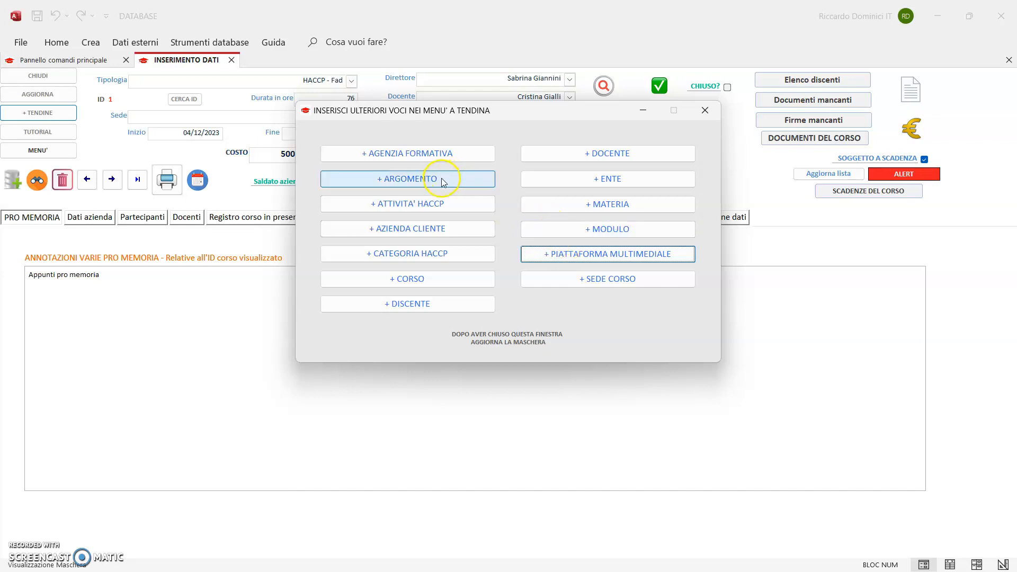
pyautogui.click(562, 234)
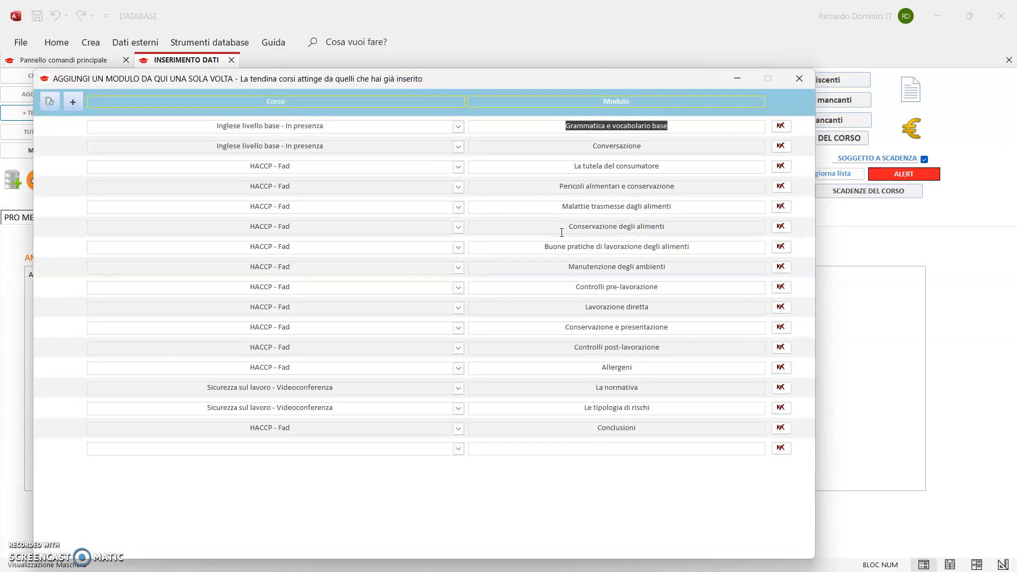
pyautogui.moveTo(504, 80); pyautogui.dragTo(590, 30)
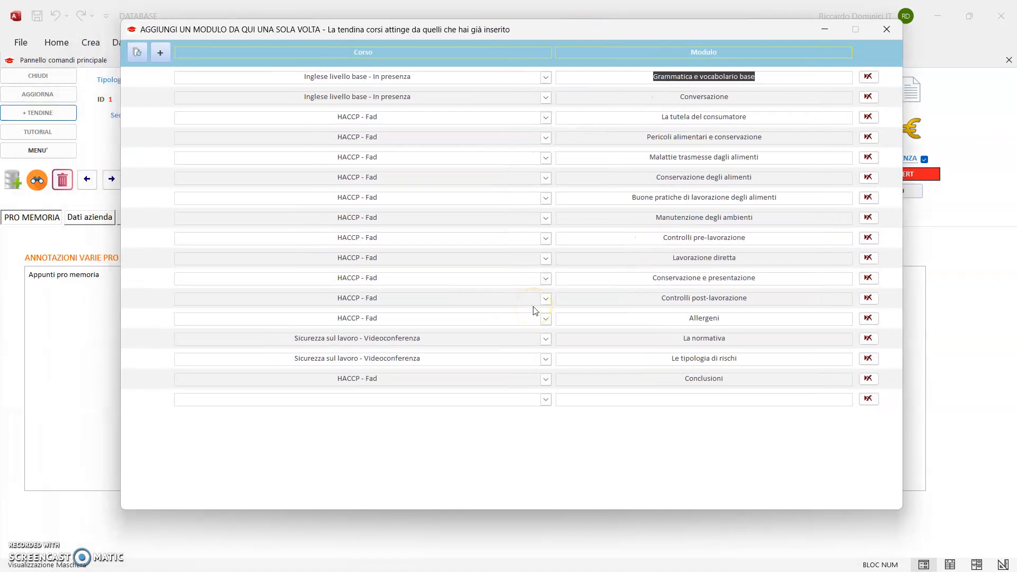
pyautogui.click(545, 401)
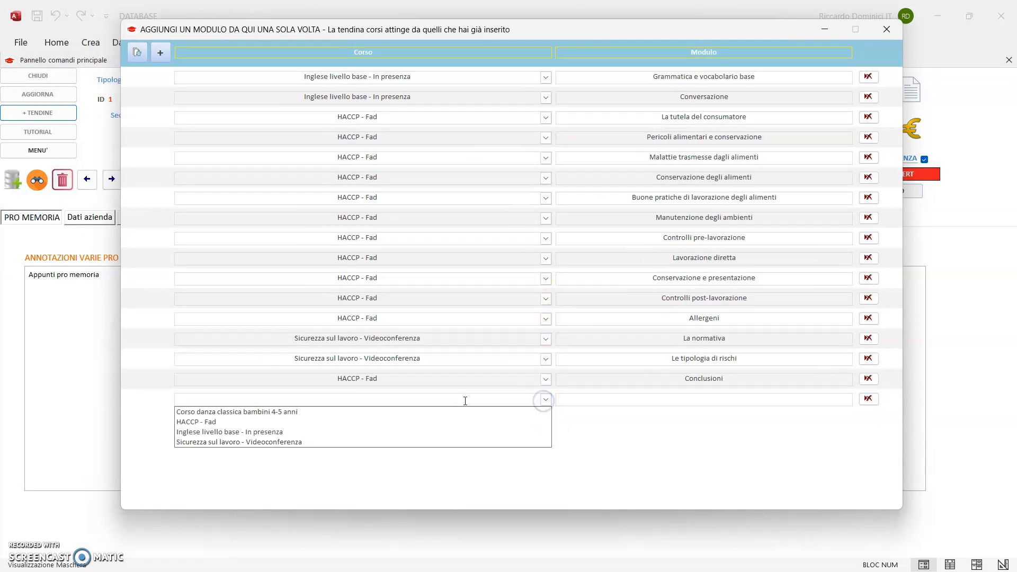
pyautogui.click(301, 414)
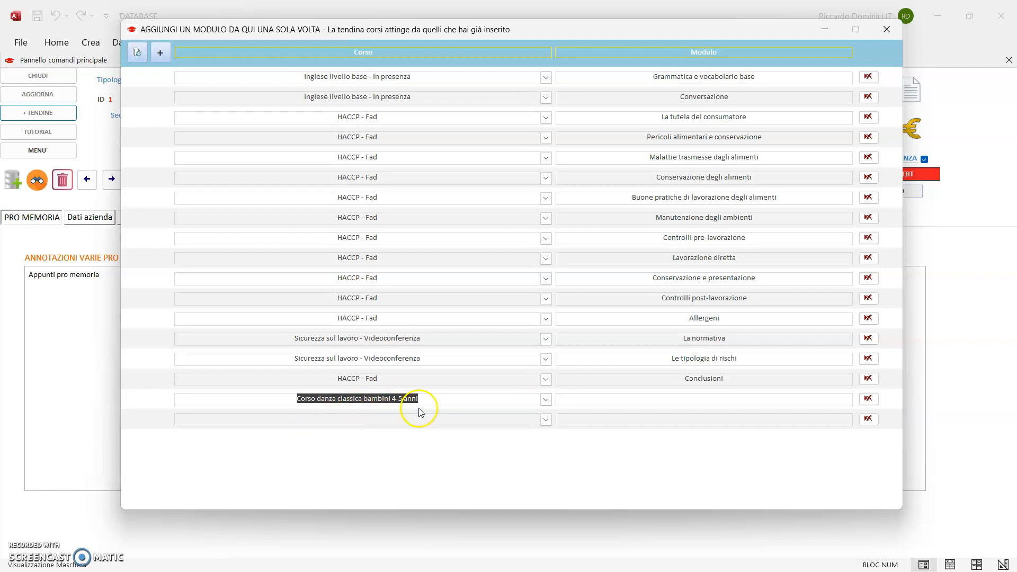
# Copy "Propedeutico 1" from the Notepad programme and paste it as the module name in the ballet course's new row in the database
pyautogui.hotkey('alt', 'Tab')
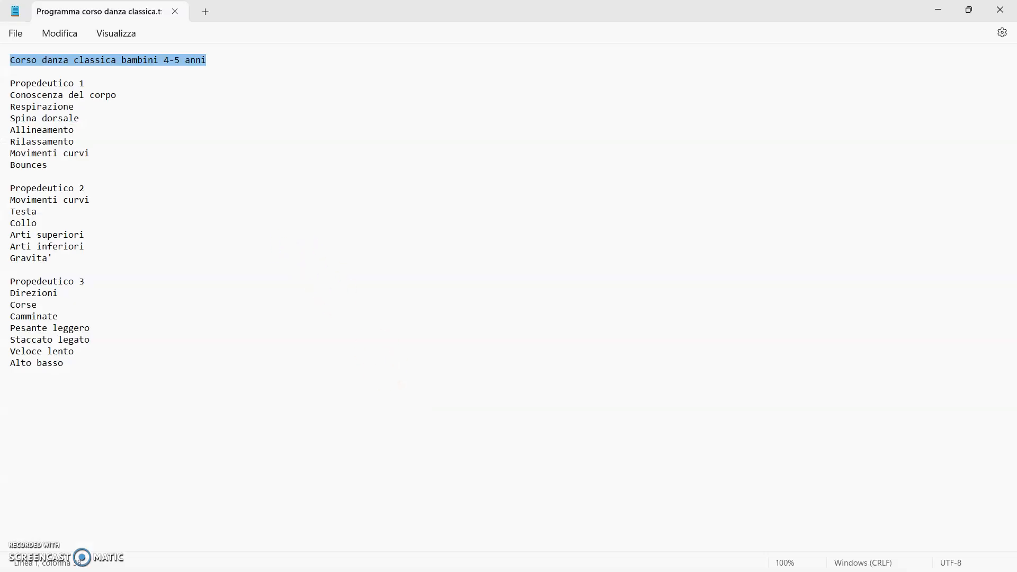
pyautogui.moveTo(88, 83); pyautogui.dragTo(9, 82)
pyautogui.hotkey('ctrl', 'c')
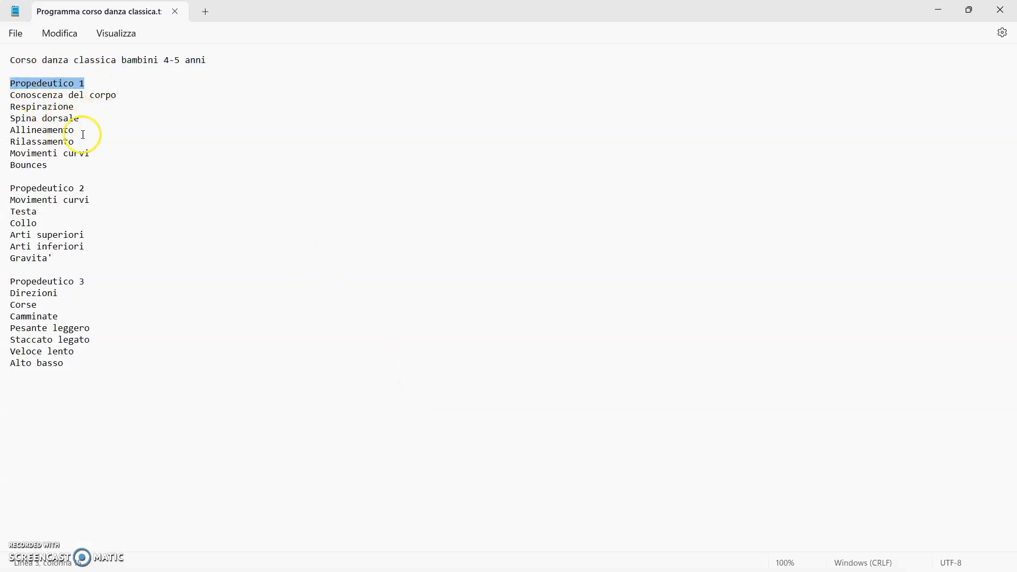
pyautogui.hotkey('alt', 'Tab')
pyautogui.click(654, 402)
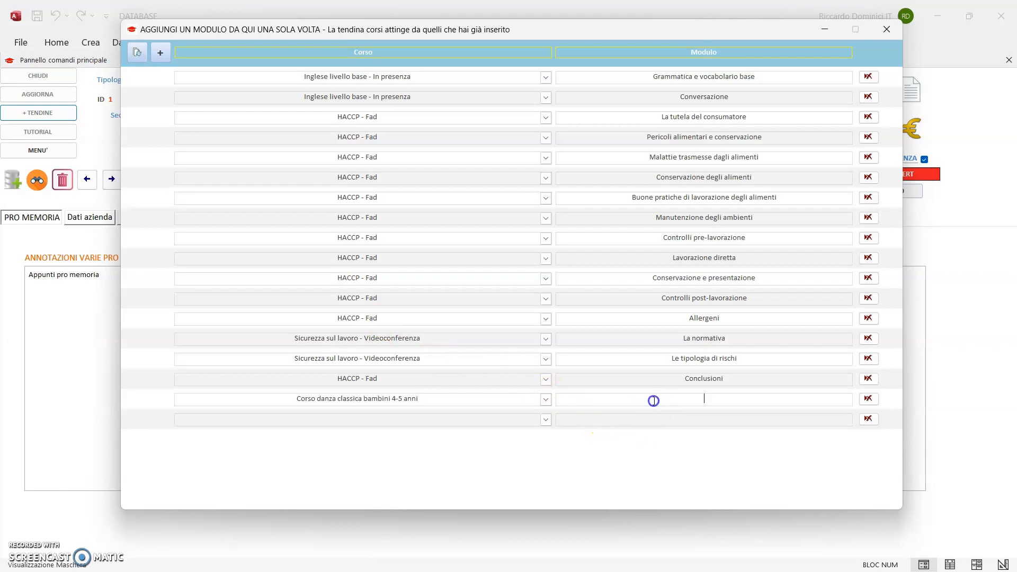
pyautogui.hotkey('ctrl', 'v')
# Add the module "Propedeutico 2" for "Corso danza classica bambini 4-5 anni" in the next empty row, reusing the copied module name
pyautogui.click(546, 420)
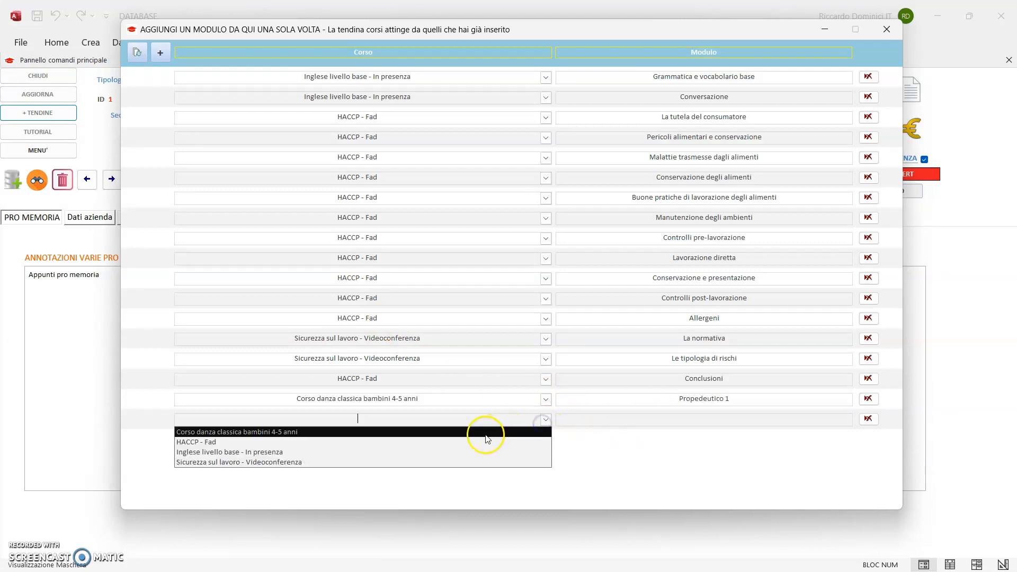
pyautogui.click(485, 430)
pyautogui.click(656, 421)
pyautogui.hotkey('ctrl', 'v')
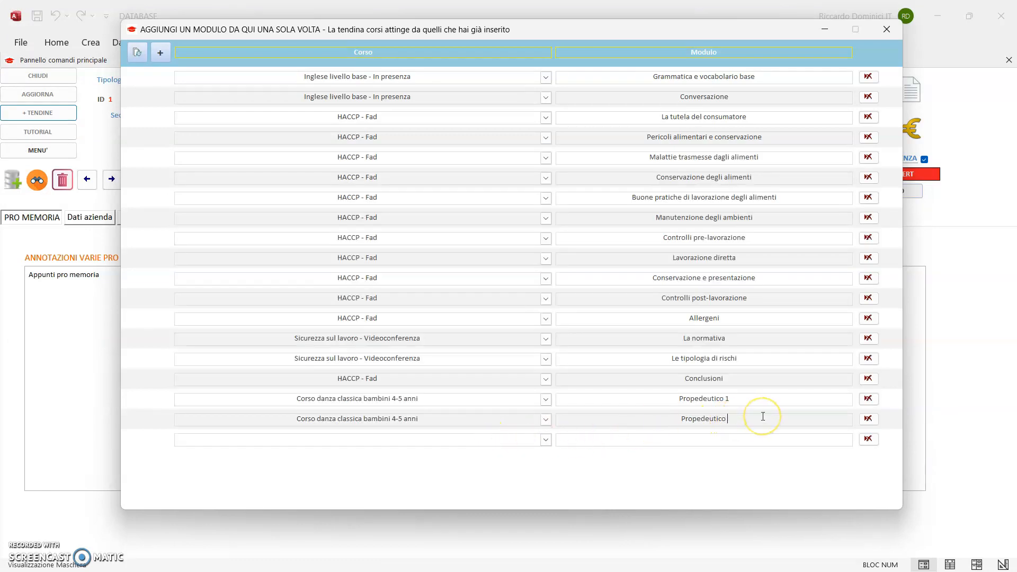
# Add a third module row for "Corso danza classica bambini 4-5 anni" with the module name "Propedeutico 3"
pyautogui.click(546, 439)
pyautogui.click(497, 456)
pyautogui.click(704, 439)
pyautogui.hotkey('ctrl', 'v')
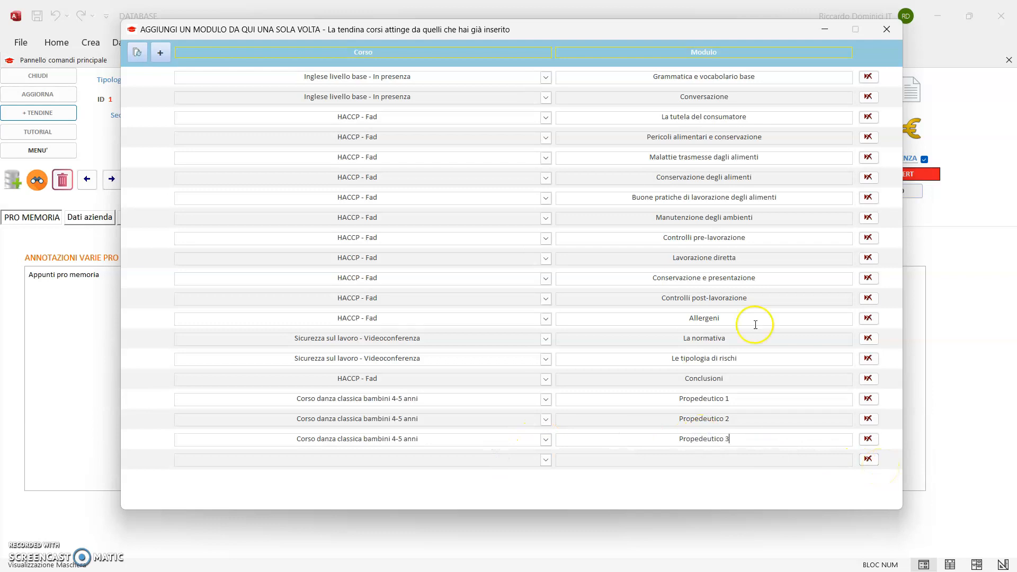
# Close the modules and drop-down entries windows and update the data entry form
pyautogui.click(886, 29)
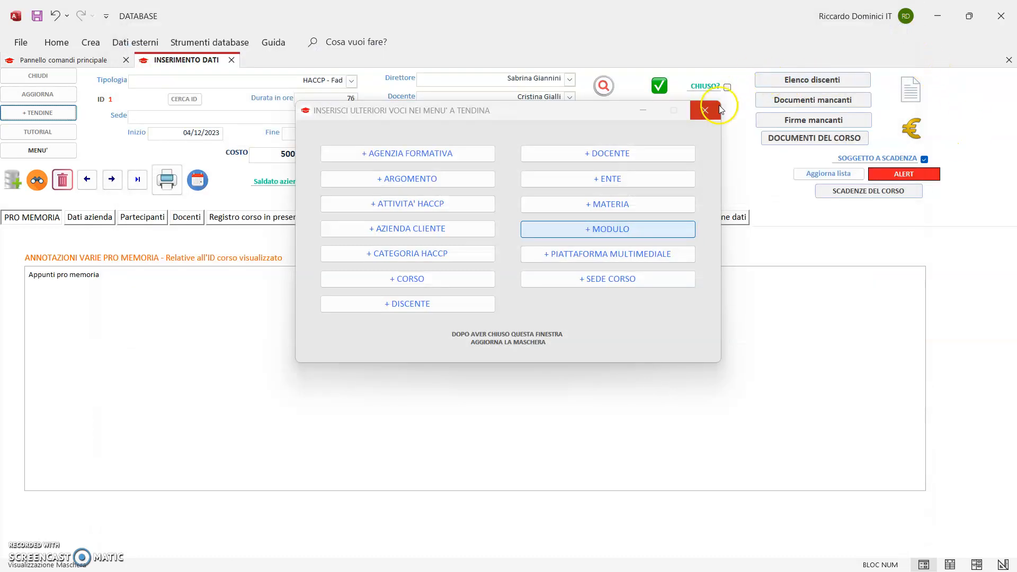
pyautogui.click(706, 110)
pyautogui.click(37, 94)
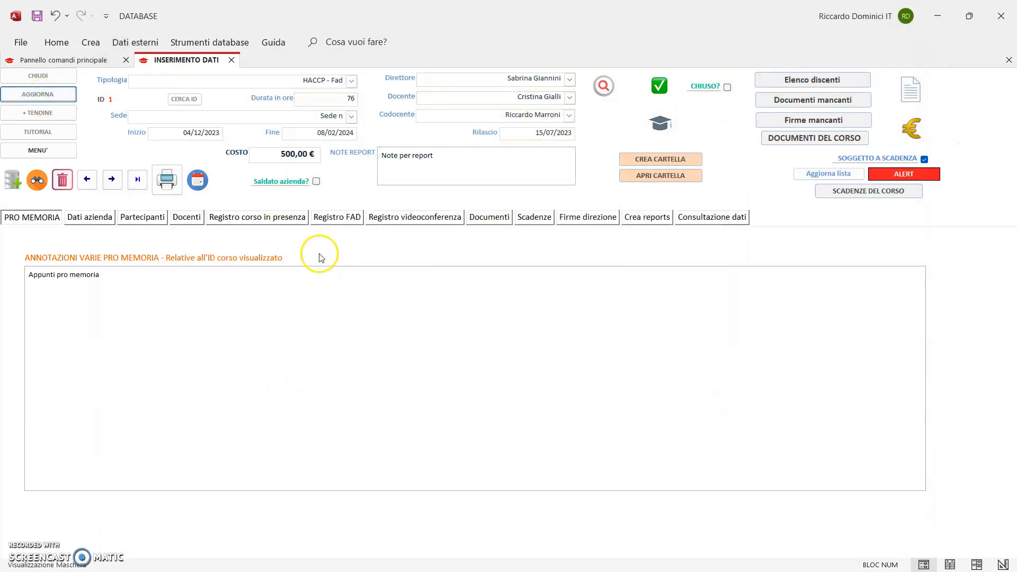
# Open the topics list from the drop-down entries window and go to its first empty row
pyautogui.click(37, 113)
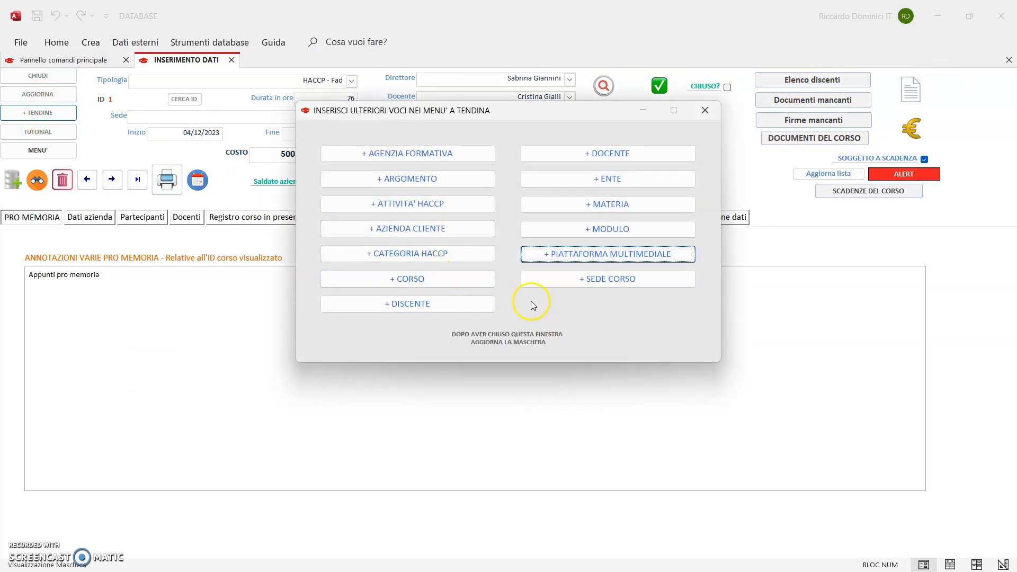
pyautogui.click(458, 178)
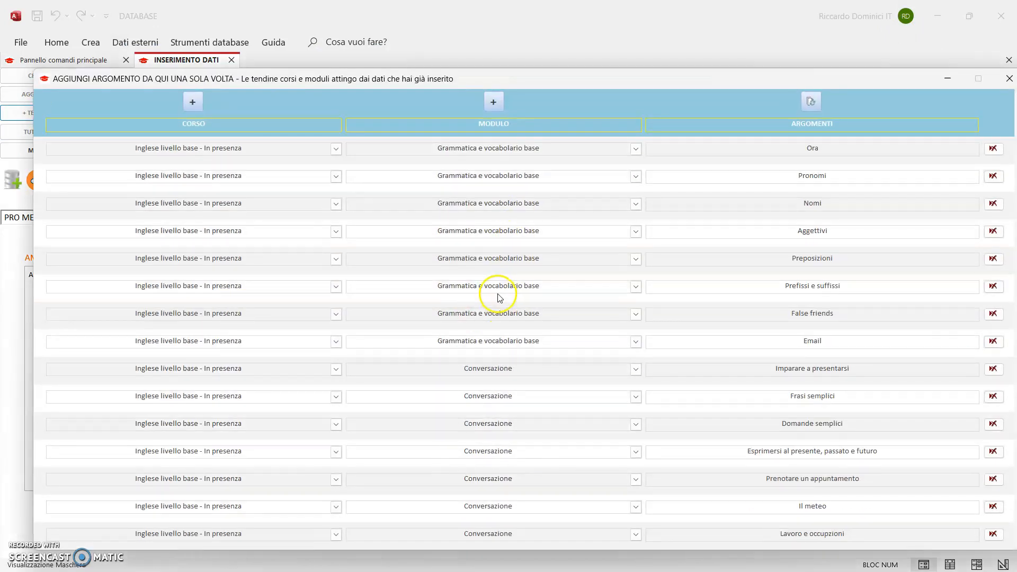
pyautogui.scroll(-12, 498, 296)
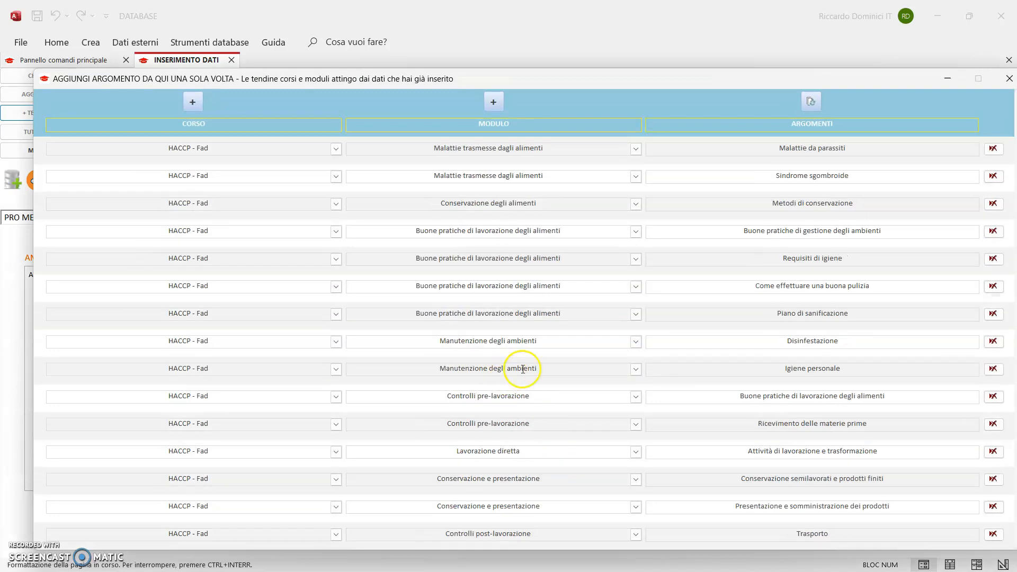
pyautogui.scroll(-5, 523, 370)
pyautogui.moveTo(632, 81); pyautogui.dragTo(640, 13)
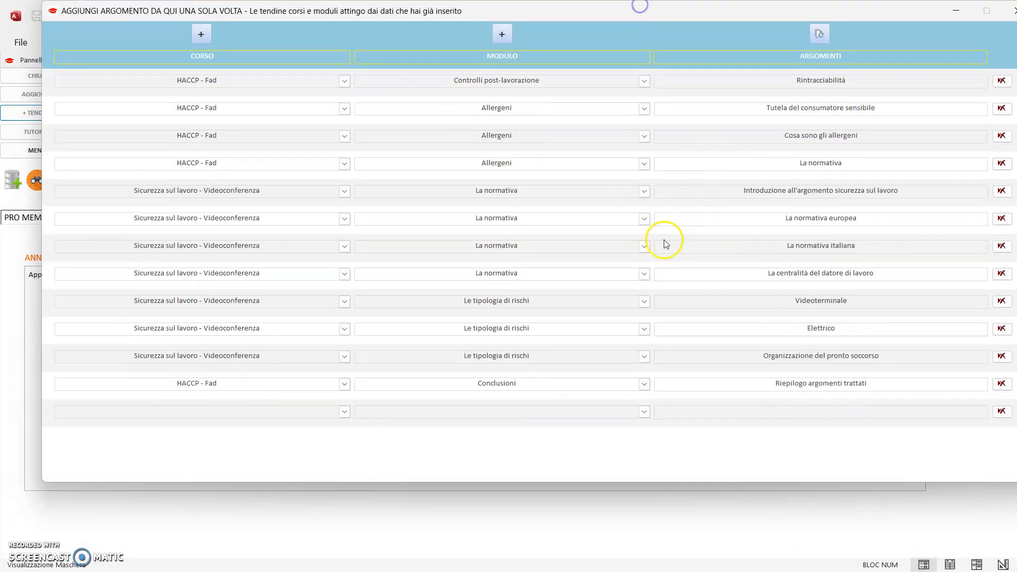
# Start a new topic row with the course "Corso danza classica bambini 4-5 anni" and the module "Propedeutico 1"
pyautogui.click(345, 411)
pyautogui.click(299, 424)
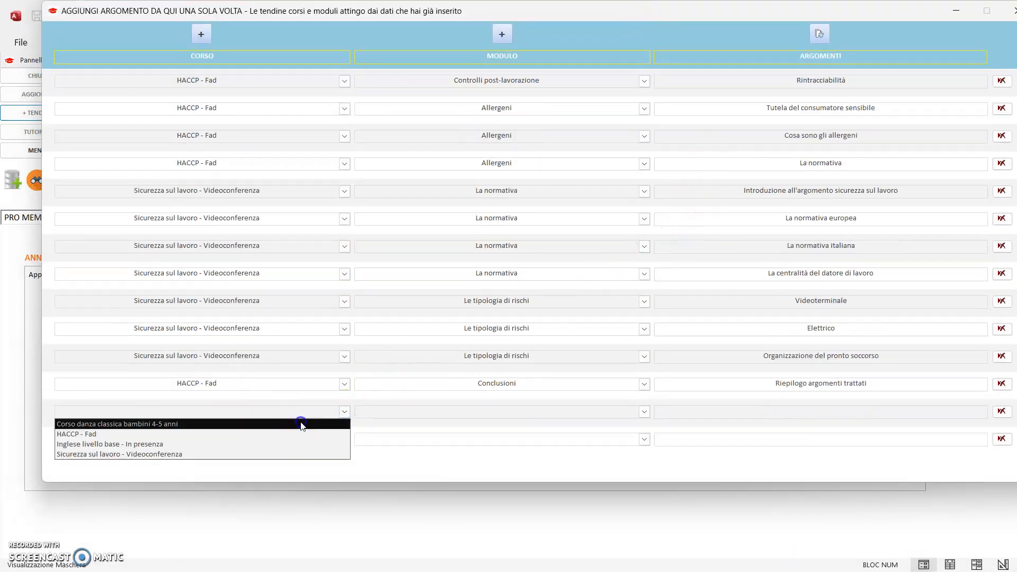
pyautogui.click(644, 412)
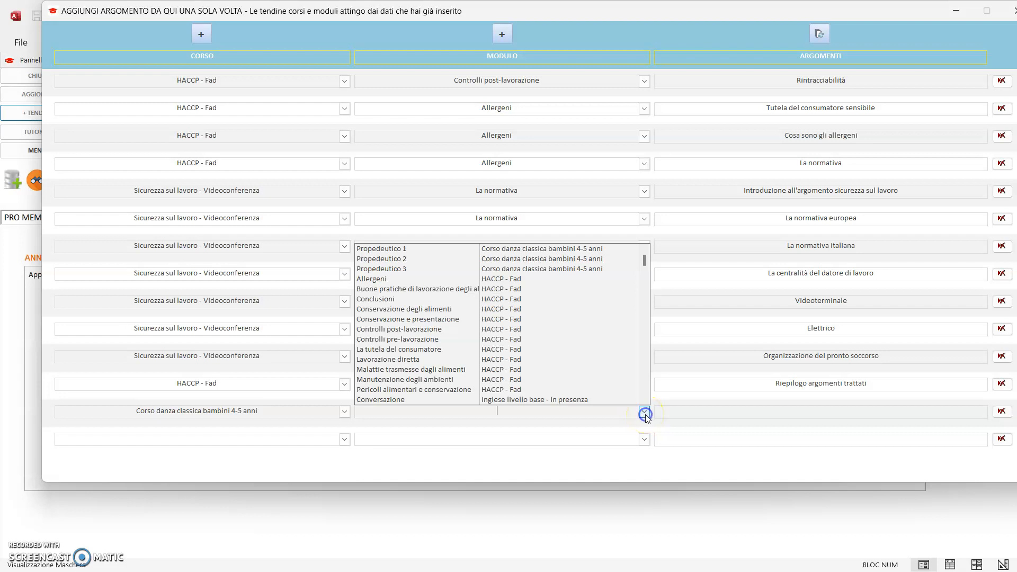
pyautogui.click(415, 249)
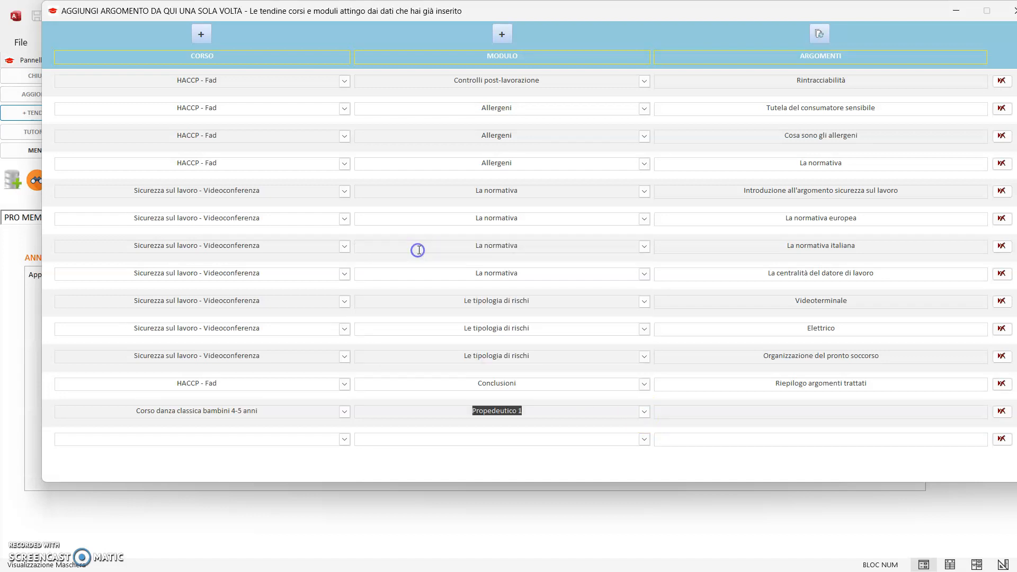
# Copy "Conoscenza del corpo" from the Notepad programme and paste it as the topic in the new Propedeutico 1 row of the database
pyautogui.hotkey('alt', 'Tab')
pyautogui.moveTo(146, 99); pyautogui.dragTo(6, 97)
pyautogui.hotkey('ctrl', 'c')
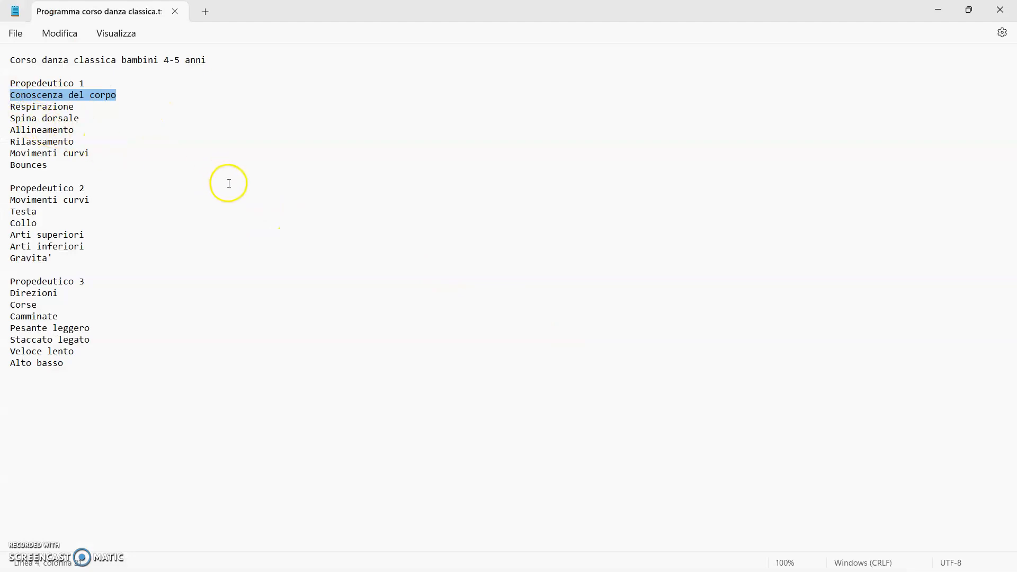
pyautogui.hotkey('alt', 'Tab')
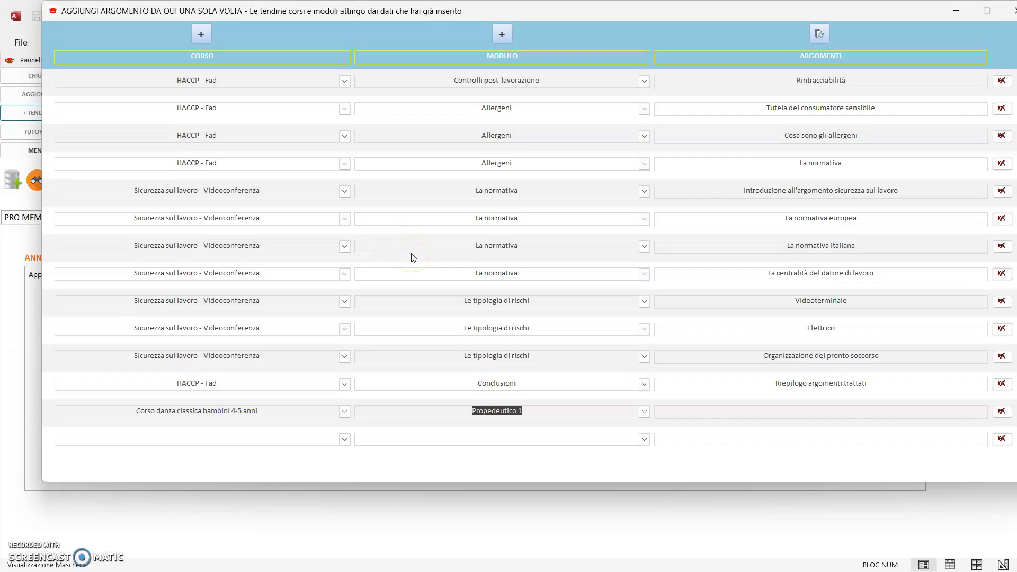
pyautogui.moveTo(685, 12); pyautogui.dragTo(662, 21)
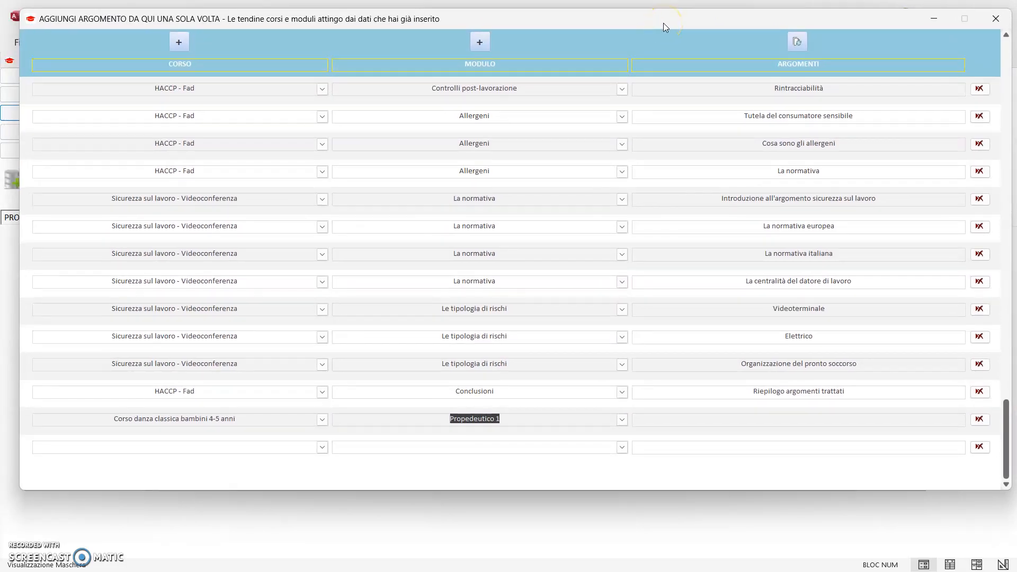
pyautogui.hotkey('ctrl', 'v')
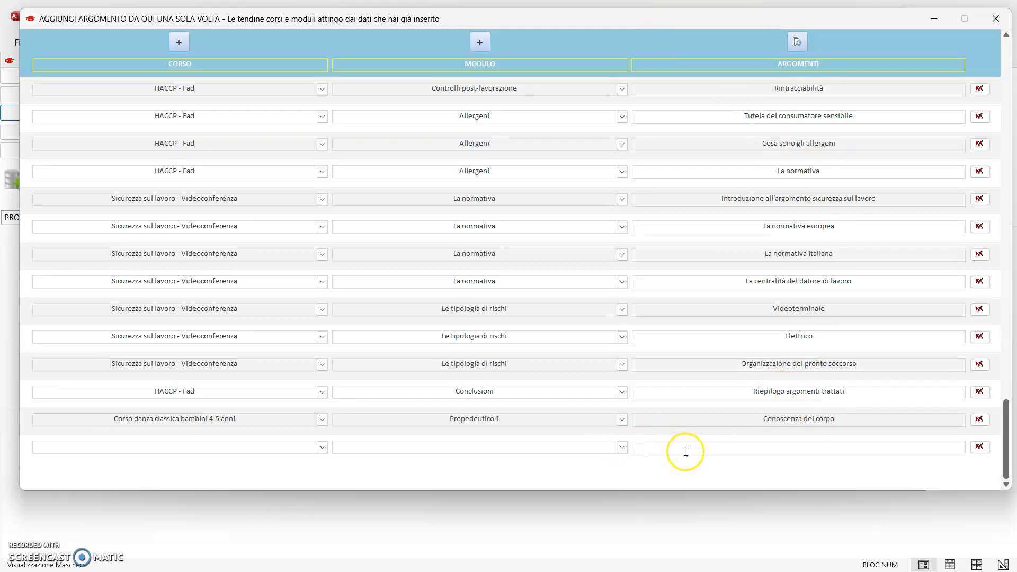
# Add the topic "Respirazione" from the Notepad programme in a new row for the ballet course, module "Propedeutico 1"
pyautogui.click(322, 447)
pyautogui.click(286, 460)
pyautogui.hotkey('alt', 'Tab')
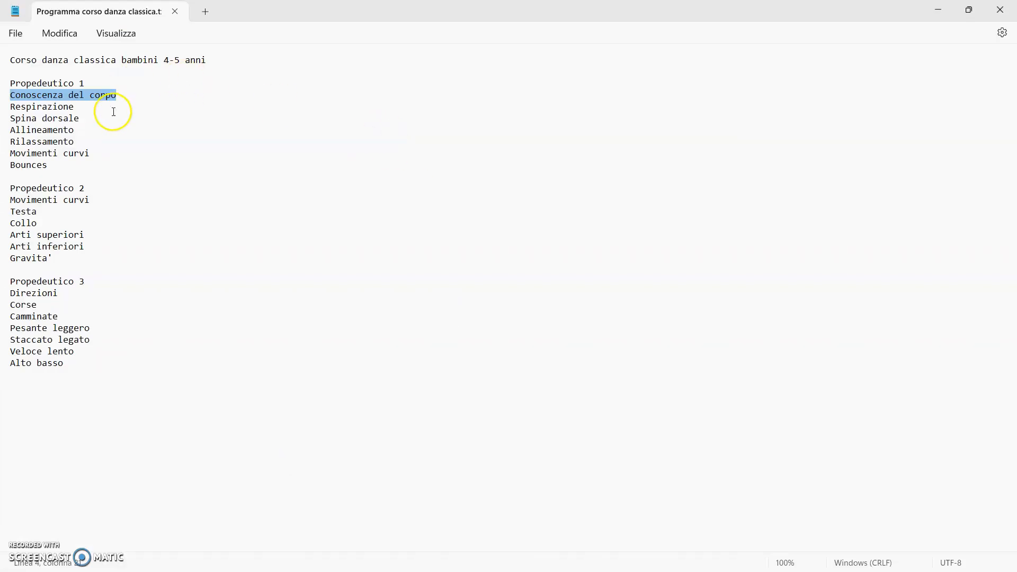
pyautogui.moveTo(113, 112); pyautogui.dragTo(5, 110)
pyautogui.hotkey('alt', 'Tab')
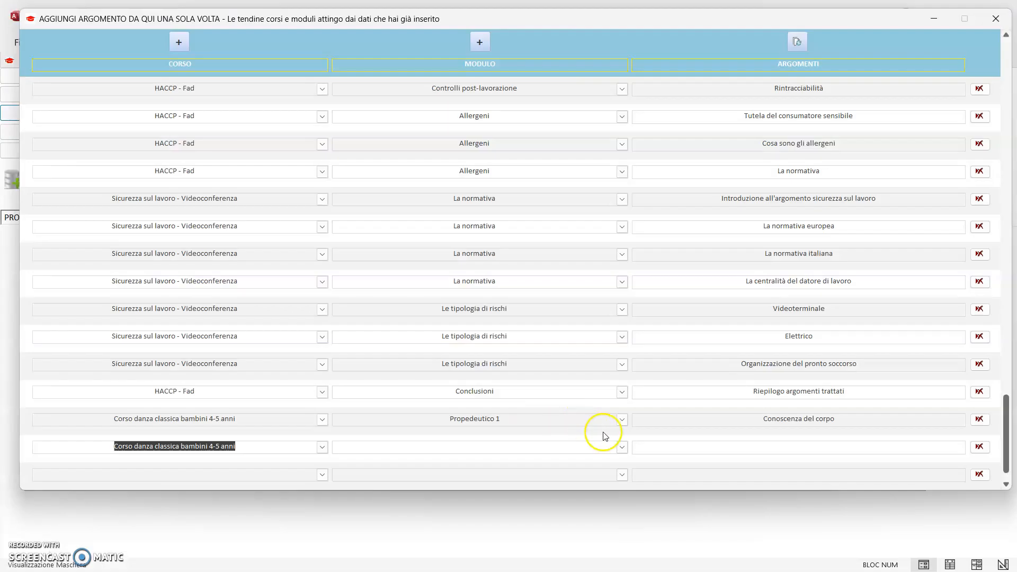
pyautogui.click(612, 443)
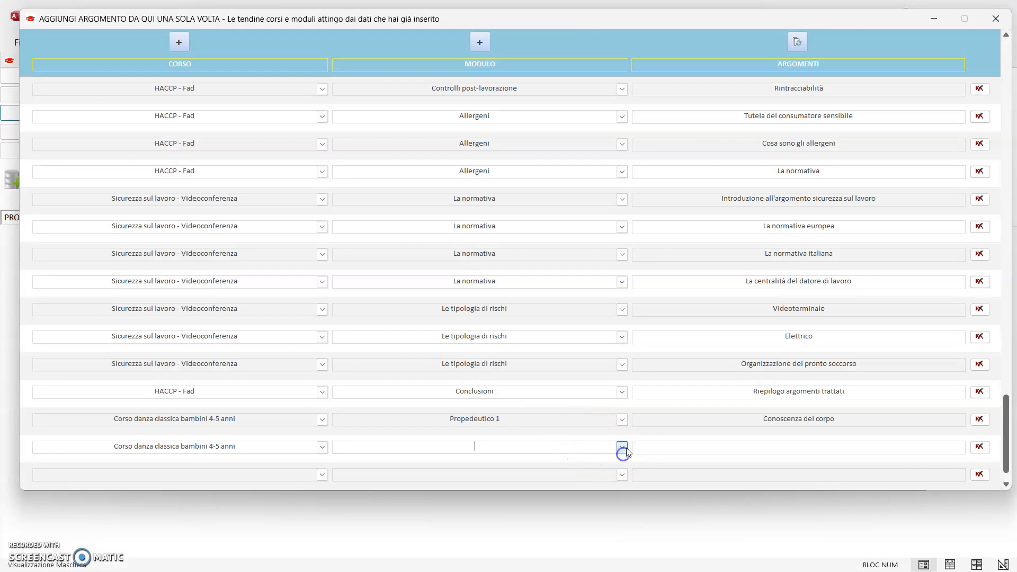
pyautogui.click(623, 449)
pyautogui.click(784, 451)
pyautogui.click(622, 447)
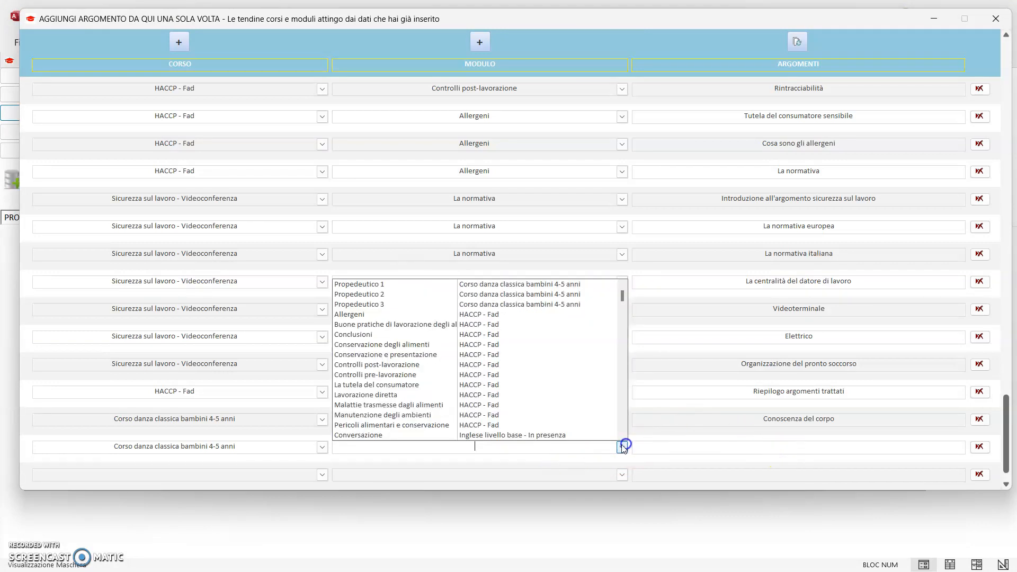
pyautogui.click(486, 286)
pyautogui.click(771, 451)
pyautogui.write('Respirazione')
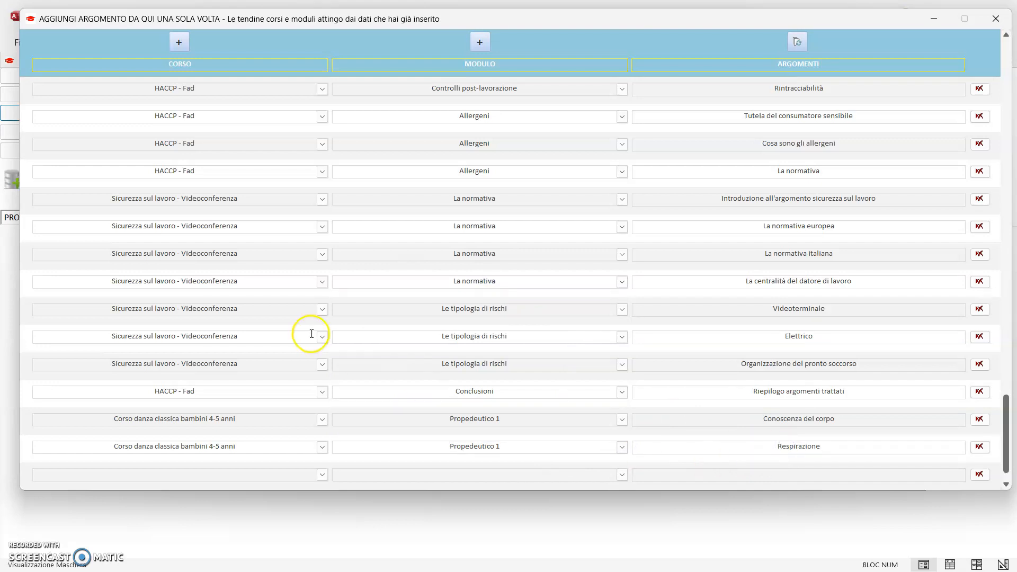
# Copy "Spina dorsale" from the Notepad programme and add it as a topic in a new ballet course row, module "Propedeutico 1"
pyautogui.hotkey('alt', 'Tab')
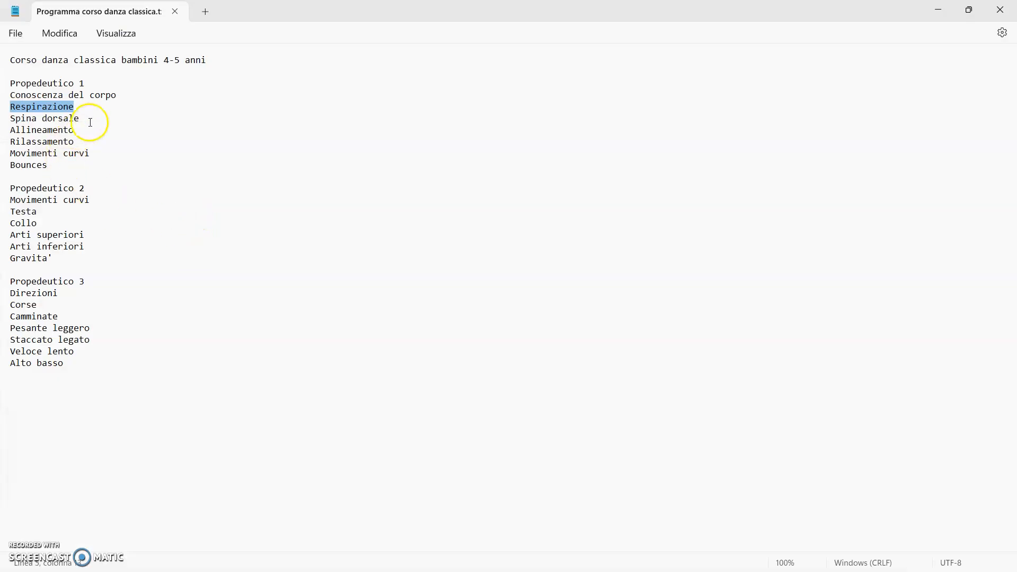
pyautogui.moveTo(90, 122); pyautogui.dragTo(5, 125)
pyautogui.moveTo(100, 125); pyautogui.dragTo(14, 119)
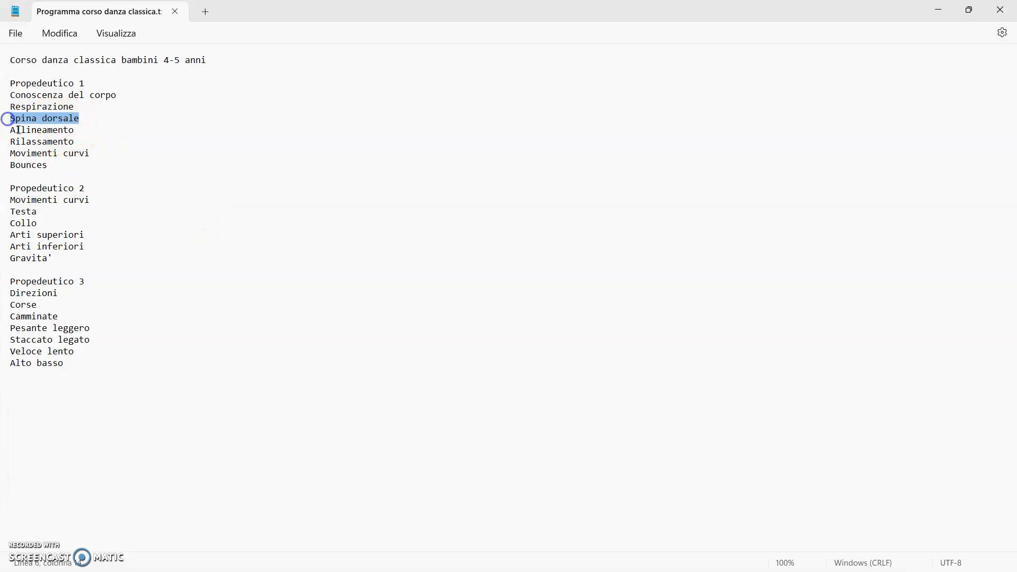
pyautogui.hotkey('alt', 'Tab')
pyautogui.scroll(-1, 337, 430)
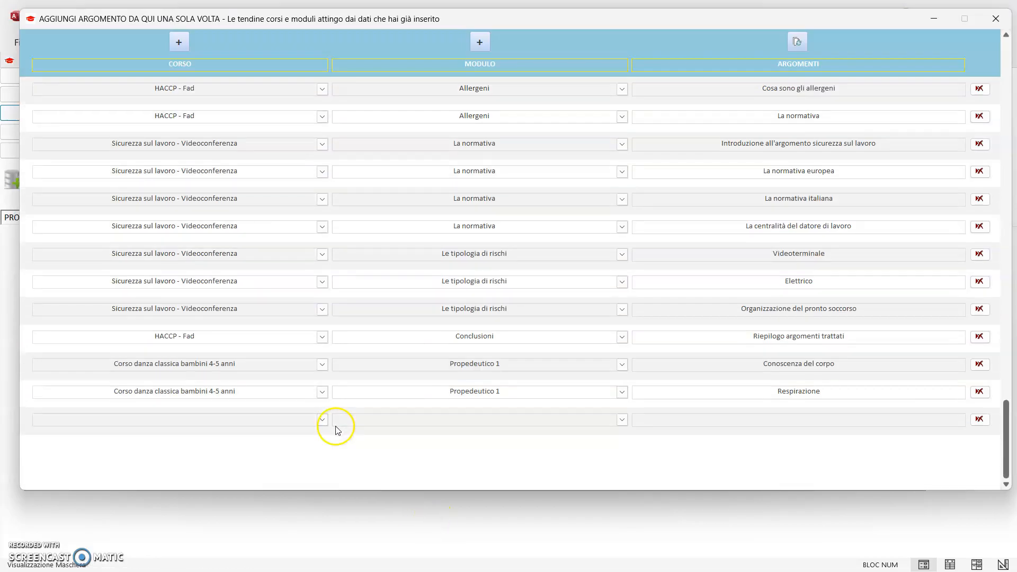
pyautogui.click(322, 419)
pyautogui.click(295, 427)
pyautogui.click(536, 420)
pyautogui.click(622, 420)
pyautogui.click(434, 253)
pyautogui.click(842, 420)
# Copy "Allineamento" from the Notepad programme and add it as a topic in a new ballet course row, module "Propedeutico 1"
pyautogui.hotkey('alt', 'Tab')
pyautogui.doubleClick(69, 130)
pyautogui.hotkey('ctrl', 'c')
pyautogui.hotkey('alt', 'Tab')
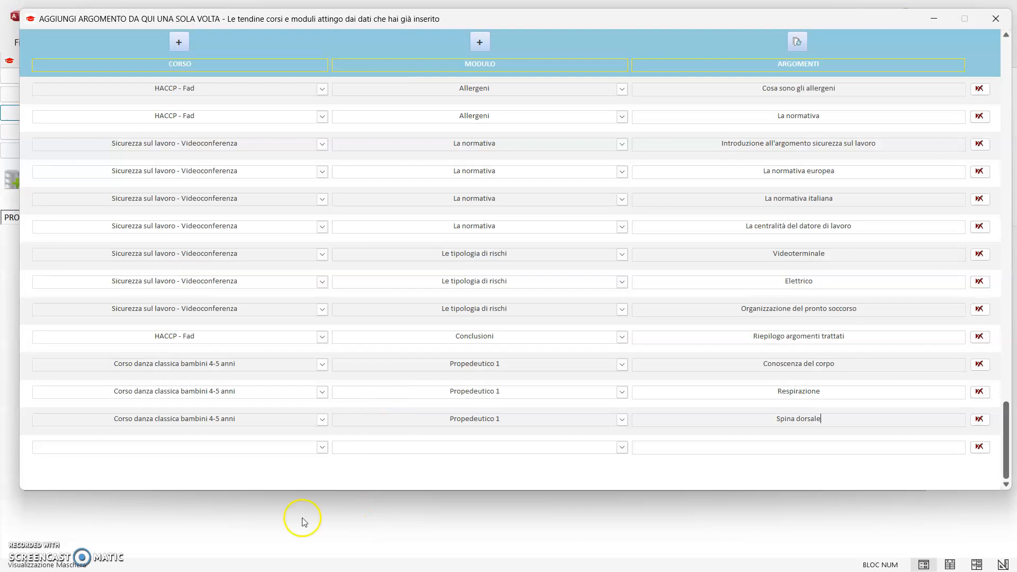
pyautogui.click(322, 447)
pyautogui.click(261, 459)
pyautogui.click(523, 448)
pyautogui.click(622, 447)
pyautogui.click(429, 286)
pyautogui.click(831, 450)
pyautogui.hotkey('ctrl', 'v')
# Copy "Rilassamento" from the Notepad programme and add it as a topic in a new ballet course row, module "Propedeutico 1"
pyautogui.hotkey('alt', 'Tab')
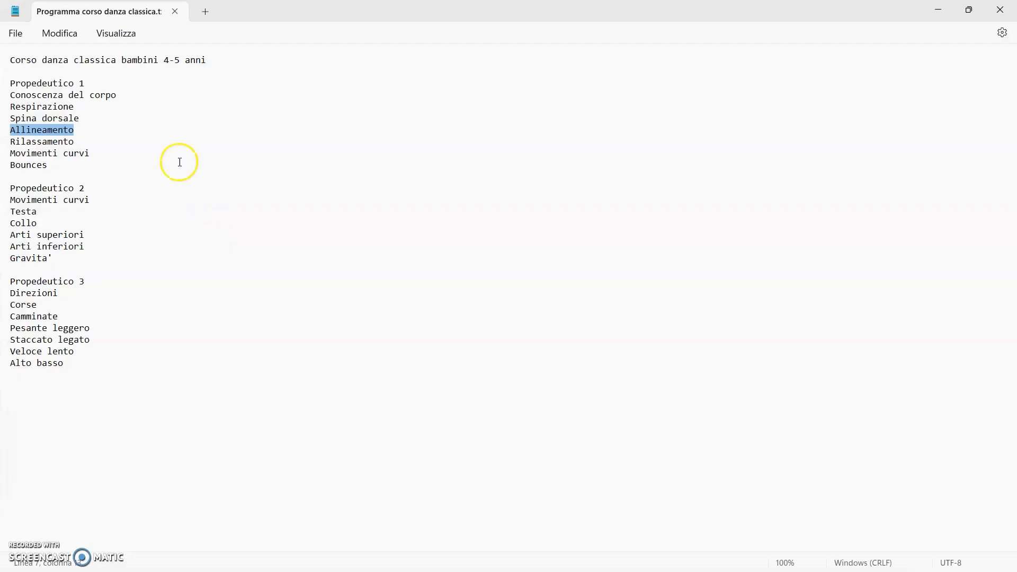
pyautogui.moveTo(90, 148); pyautogui.dragTo(11, 140)
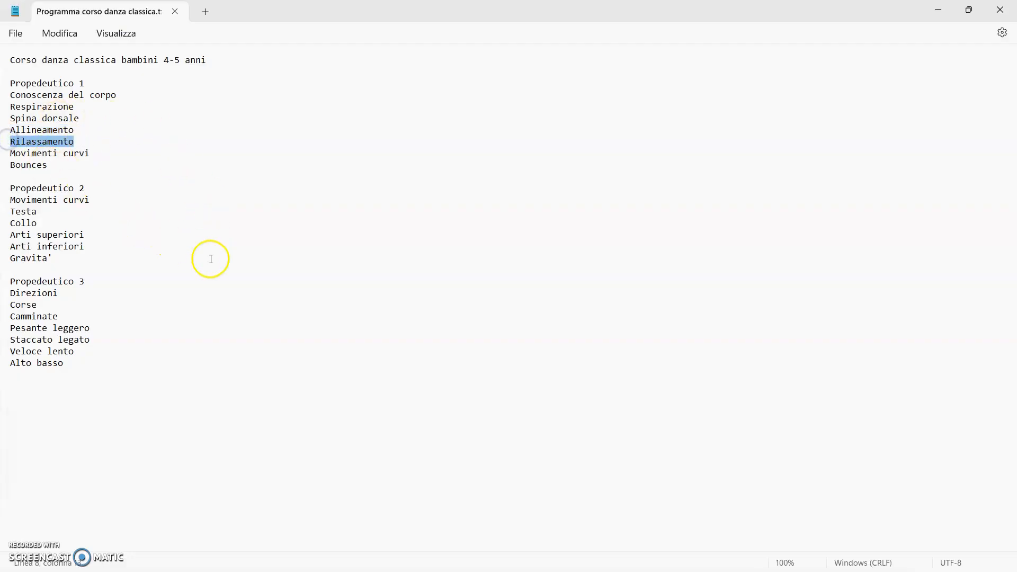
pyautogui.hotkey('alt', 'Tab')
pyautogui.click(323, 420)
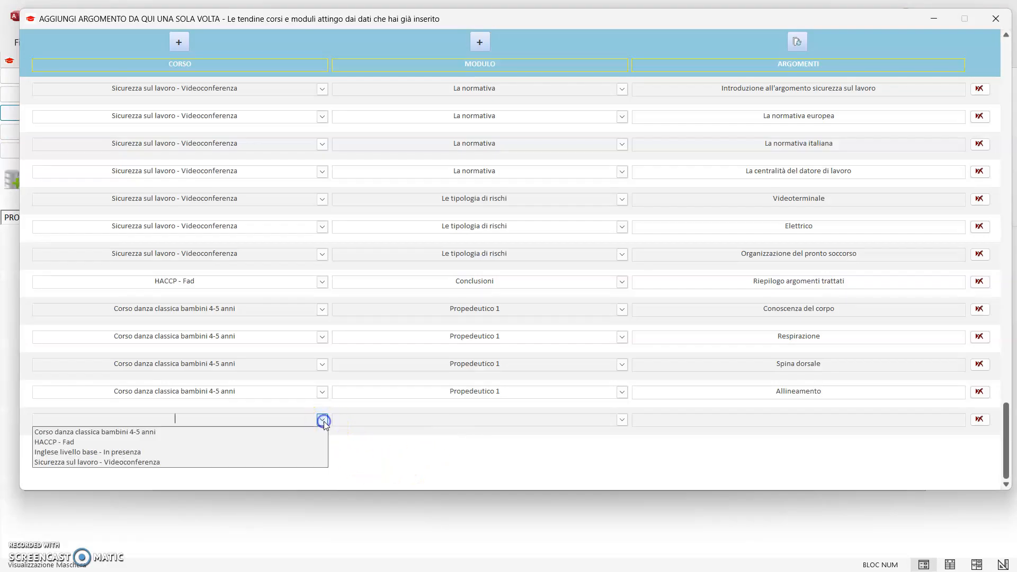
pyautogui.click(288, 432)
pyautogui.click(621, 420)
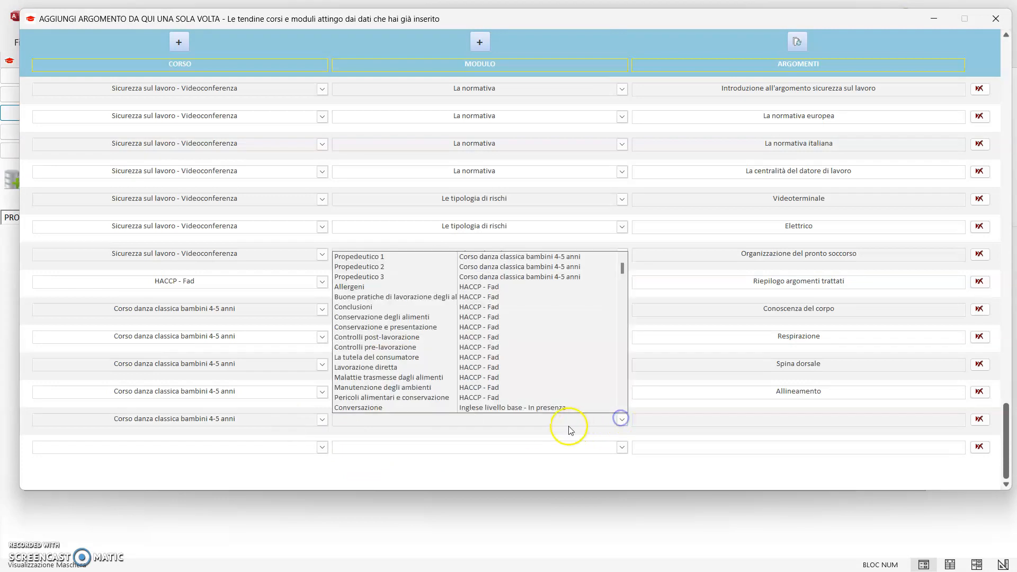
pyautogui.click(453, 257)
pyautogui.click(762, 424)
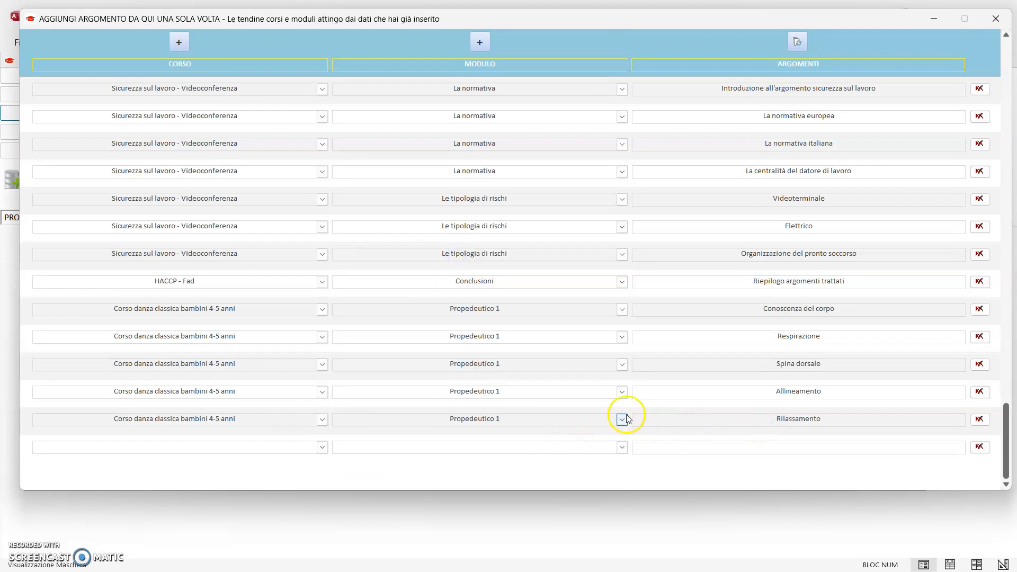
# Copy "Movimenti curvi" from the Notepad programme and add it as a topic in a new ballet course row, module "Propedeutico 1"
pyautogui.hotkey('alt', 'Tab')
pyautogui.tripleClick(80, 153)
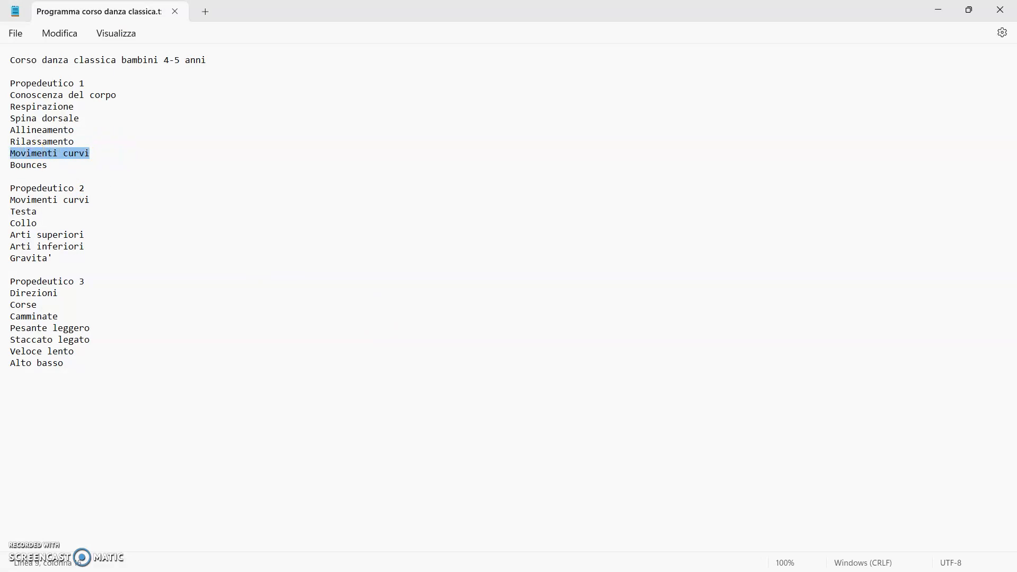
pyautogui.hotkey('alt', 'Tab')
pyautogui.click(322, 447)
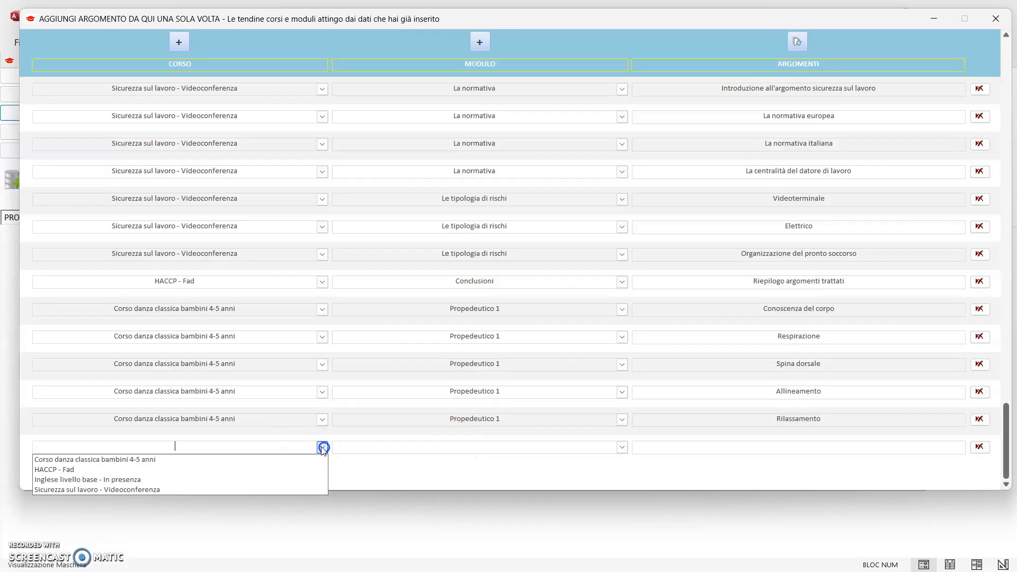
pyautogui.click(266, 458)
pyautogui.click(512, 451)
pyautogui.click(621, 447)
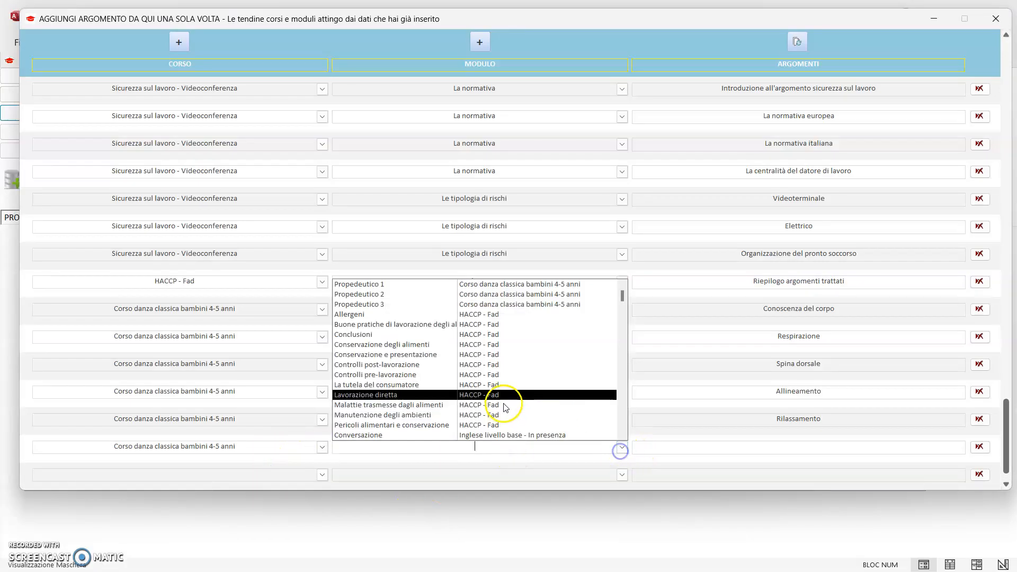
pyautogui.click(459, 280)
pyautogui.click(619, 448)
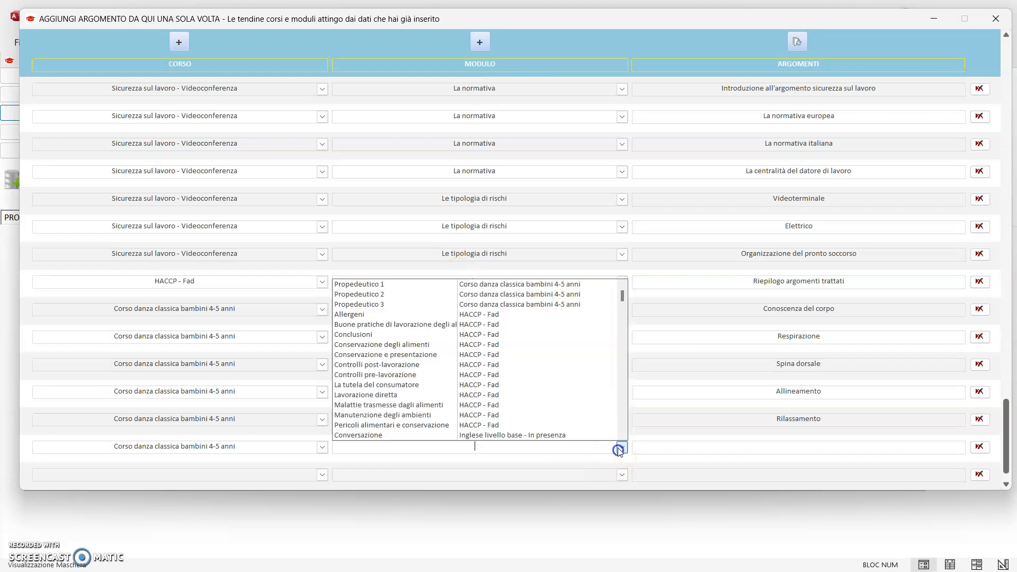
pyautogui.click(480, 286)
pyautogui.click(794, 445)
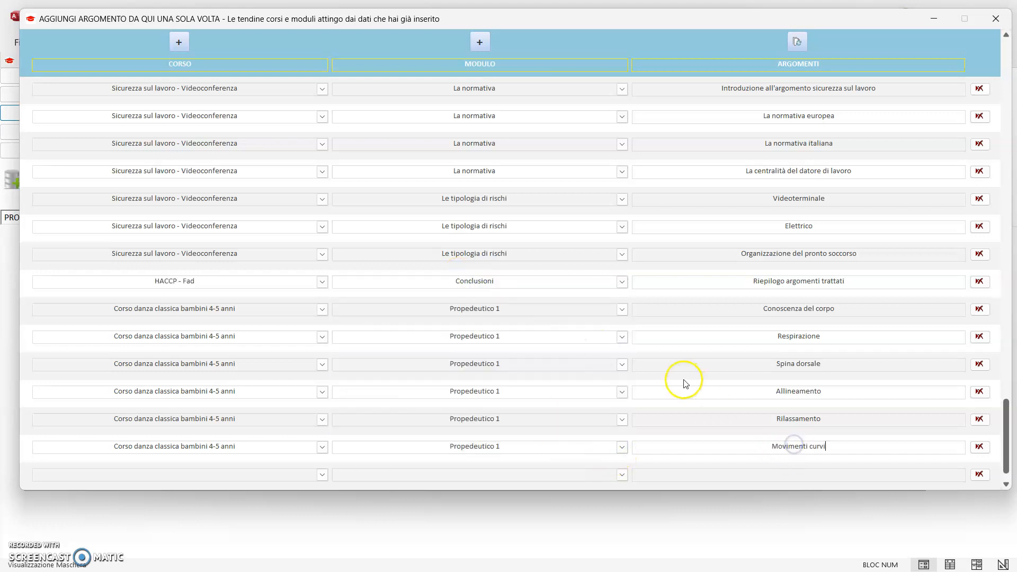
# Copy "Bounces" from the Notepad programme and add it as a topic in a new ballet course row, module "Propedeutico 1"
pyautogui.scroll(-1, 685, 384)
pyautogui.hotkey('alt', 'Tab')
pyautogui.moveTo(49, 167); pyautogui.dragTo(42, 166)
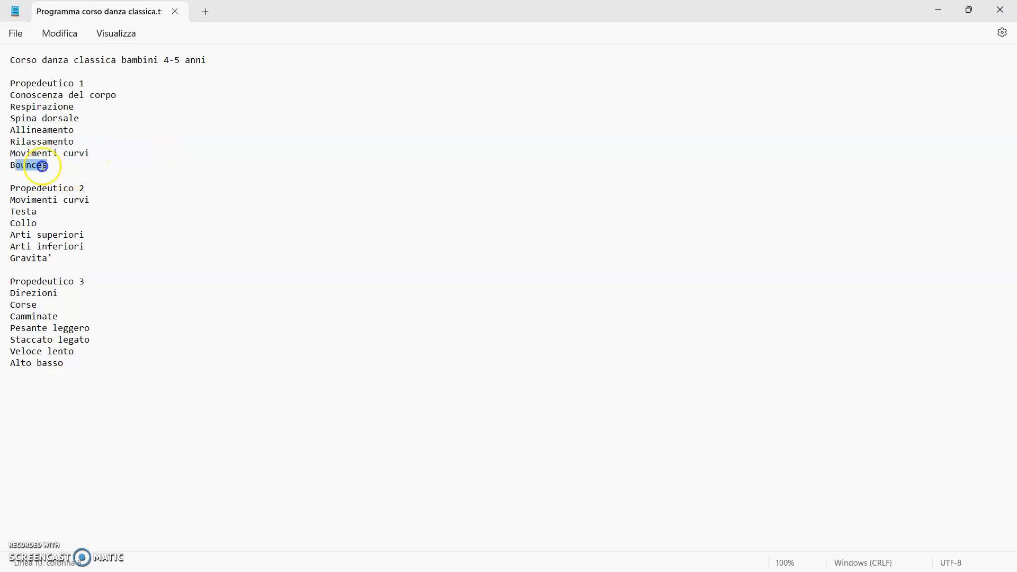
pyautogui.hotkey('alt', 'Tab')
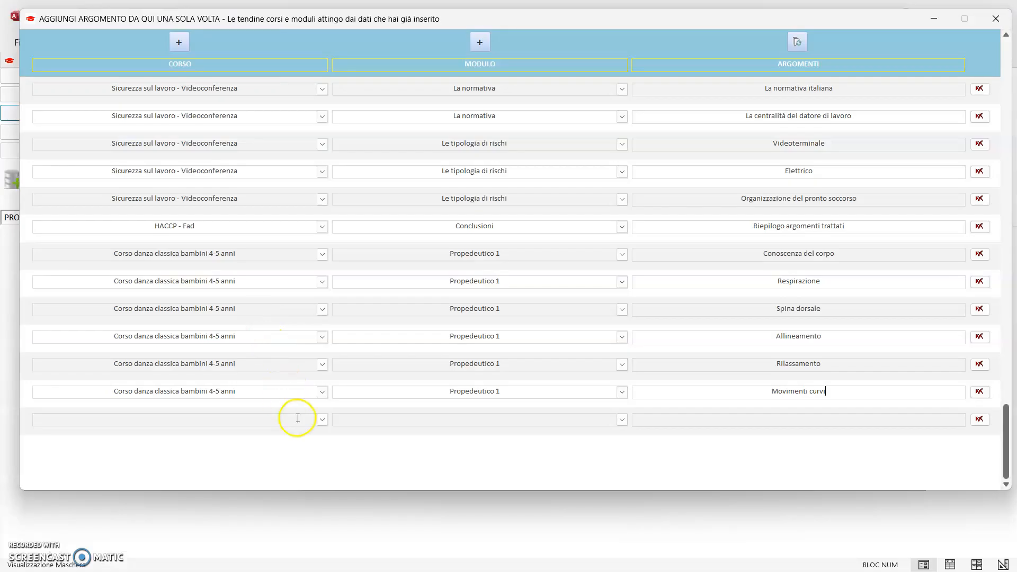
pyautogui.click(320, 420)
pyautogui.click(283, 429)
pyautogui.click(506, 420)
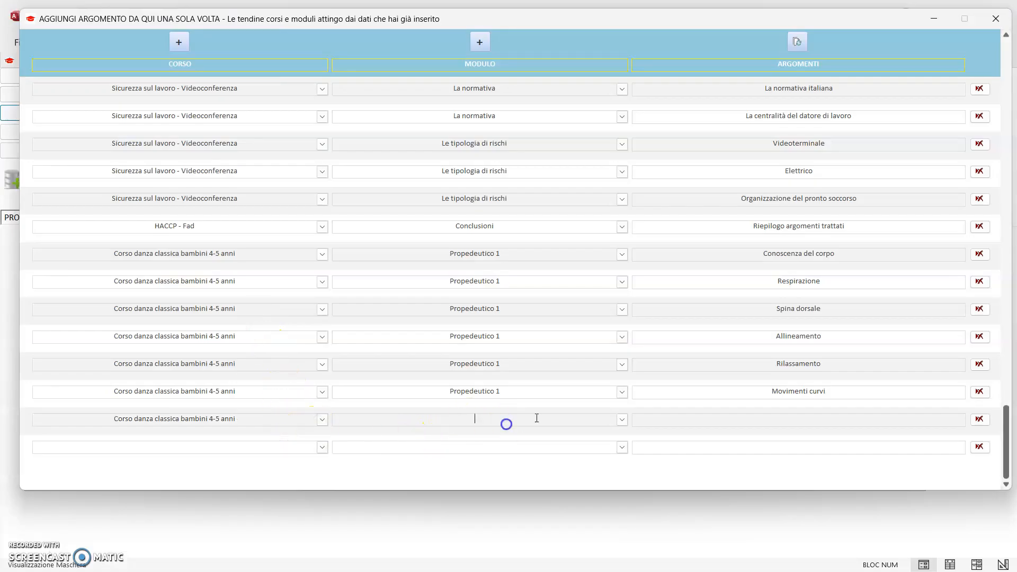
pyautogui.click(622, 421)
pyautogui.click(447, 258)
pyautogui.click(792, 419)
# Copy "Movimenti curvi" from the Notepad programme and add it as a topic in a new ballet course row, module "Propedeutico 2"
pyautogui.hotkey('alt', 'Tab')
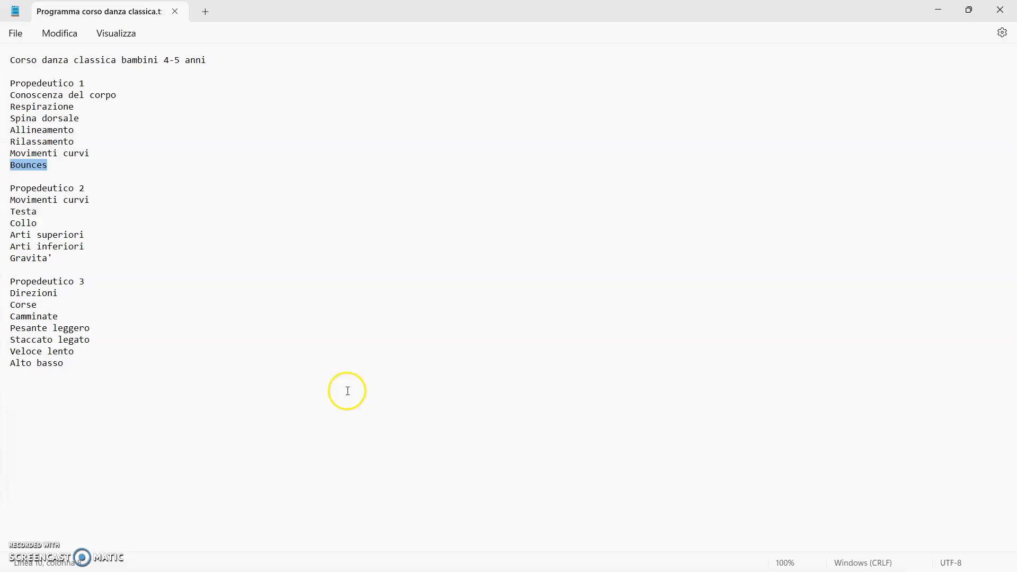
pyautogui.tripleClick(92, 201)
pyautogui.hotkey('ctrl', 'c')
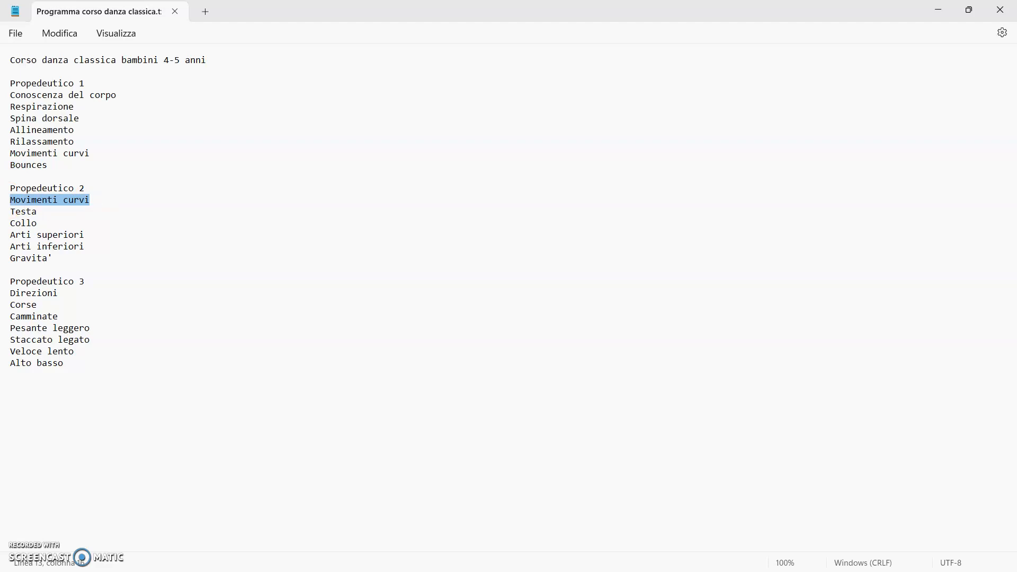
pyautogui.hotkey('alt', 'Tab')
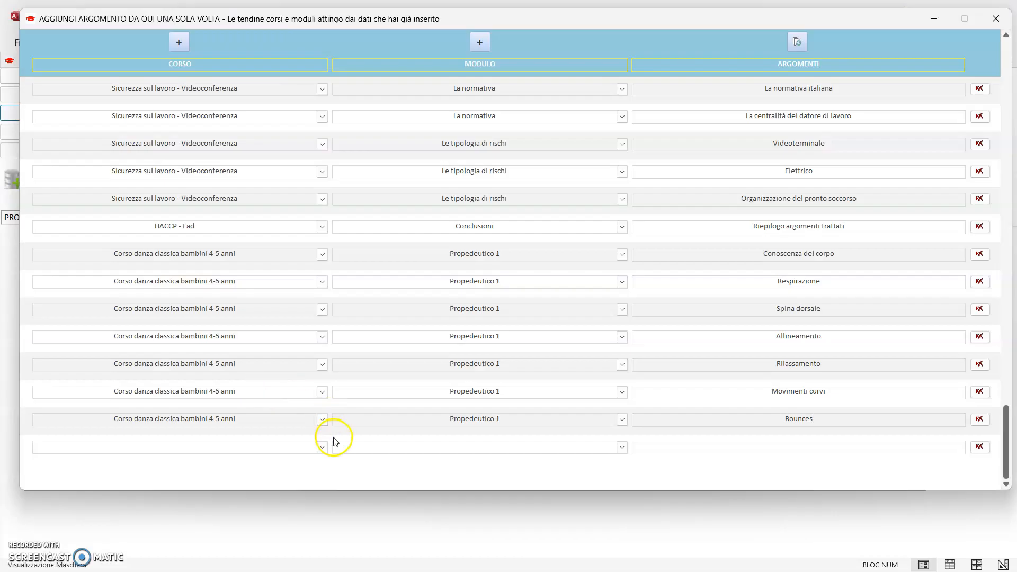
pyautogui.click(322, 447)
pyautogui.click(284, 458)
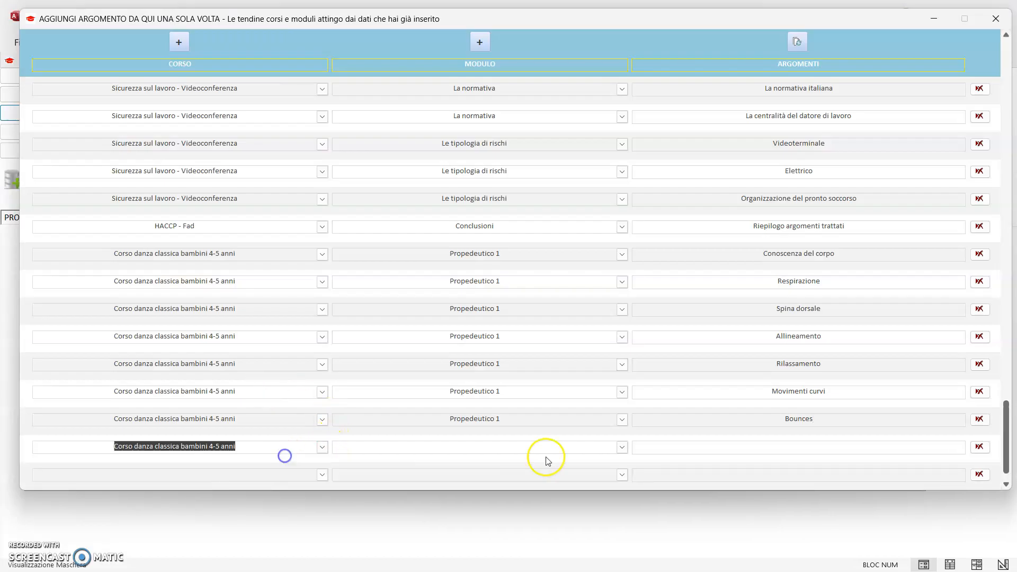
pyautogui.click(617, 450)
pyautogui.click(623, 448)
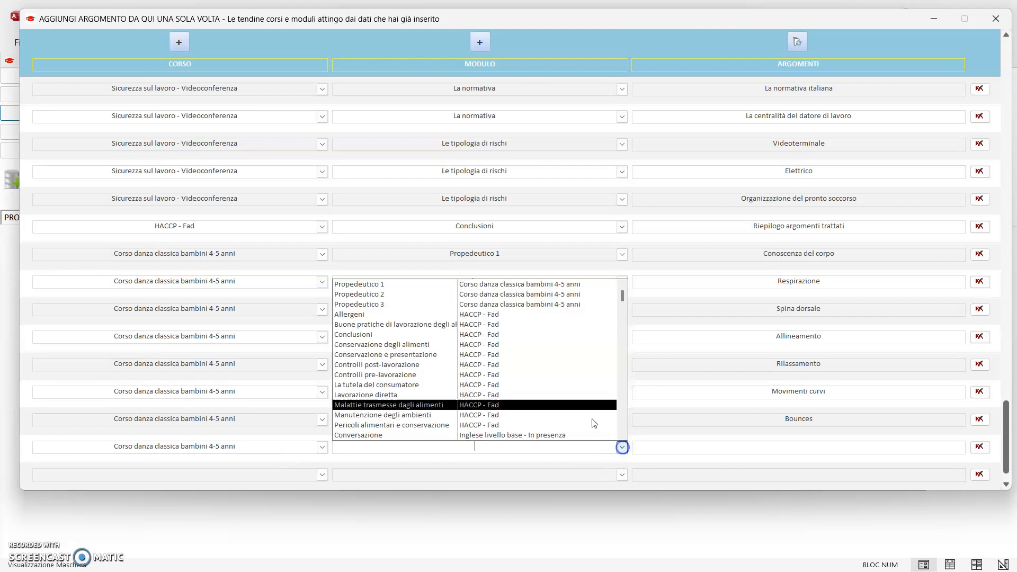
pyautogui.click(437, 292)
pyautogui.click(802, 449)
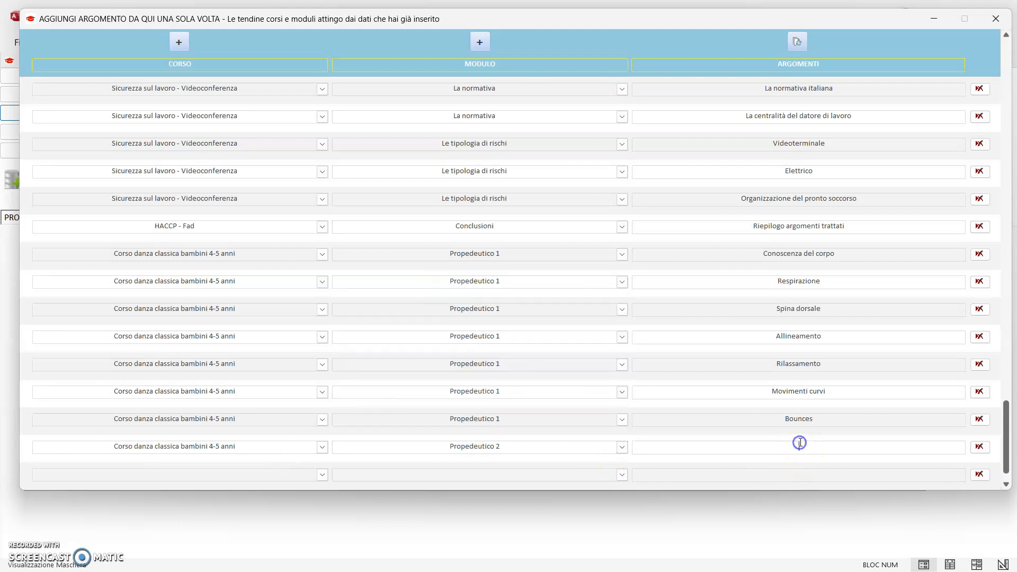
pyautogui.hotkey('ctrl', 'v')
# Copy "Testa" from the Notepad programme and add it as a topic in a new ballet course row, module "Propedeutico 2"
pyautogui.hotkey('alt', 'Tab')
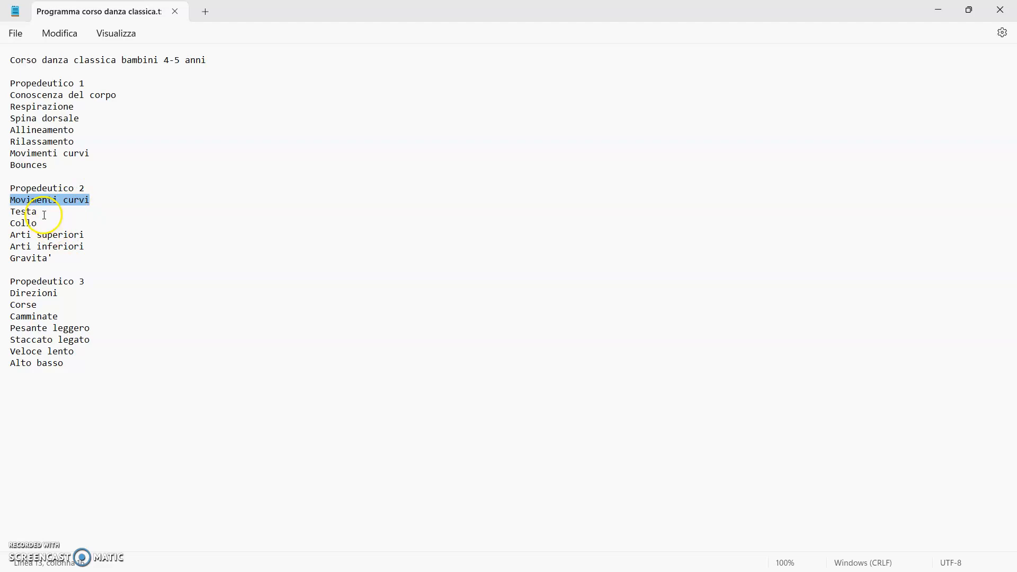
pyautogui.doubleClick(44, 214)
pyautogui.hotkey('alt', 'Tab')
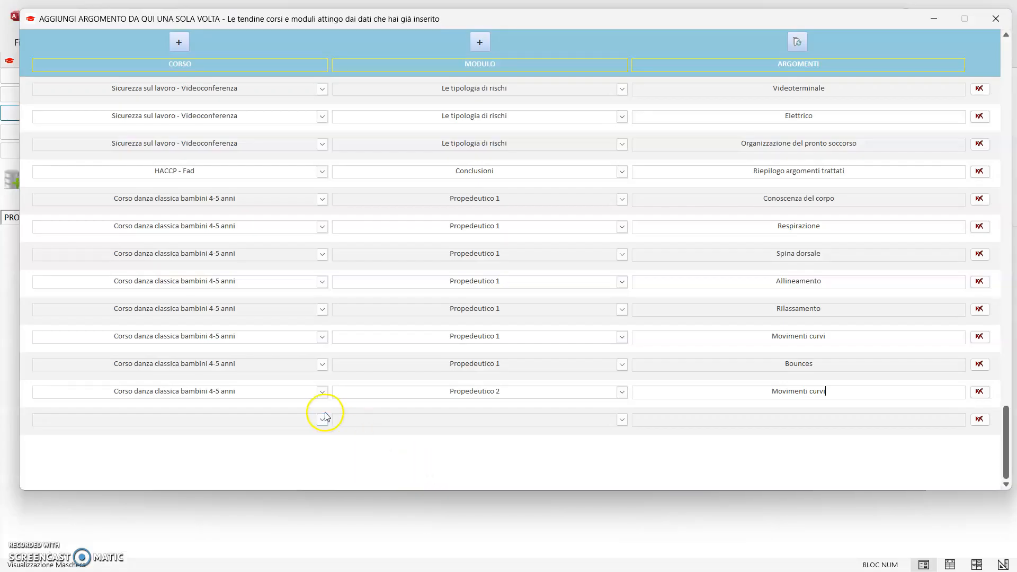
pyautogui.click(322, 420)
pyautogui.click(291, 432)
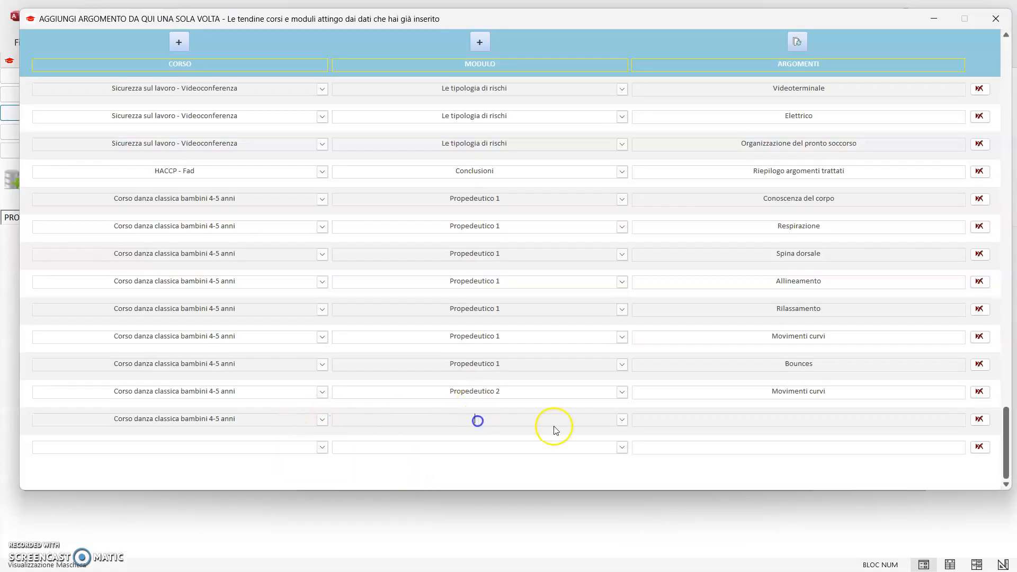
pyautogui.click(622, 420)
pyautogui.click(477, 267)
pyautogui.click(818, 421)
# Copy "Collo" from the Notepad programme and add it as a topic in a new ballet course row, module "Propedeutico 2"
pyautogui.hotkey('alt', 'Tab')
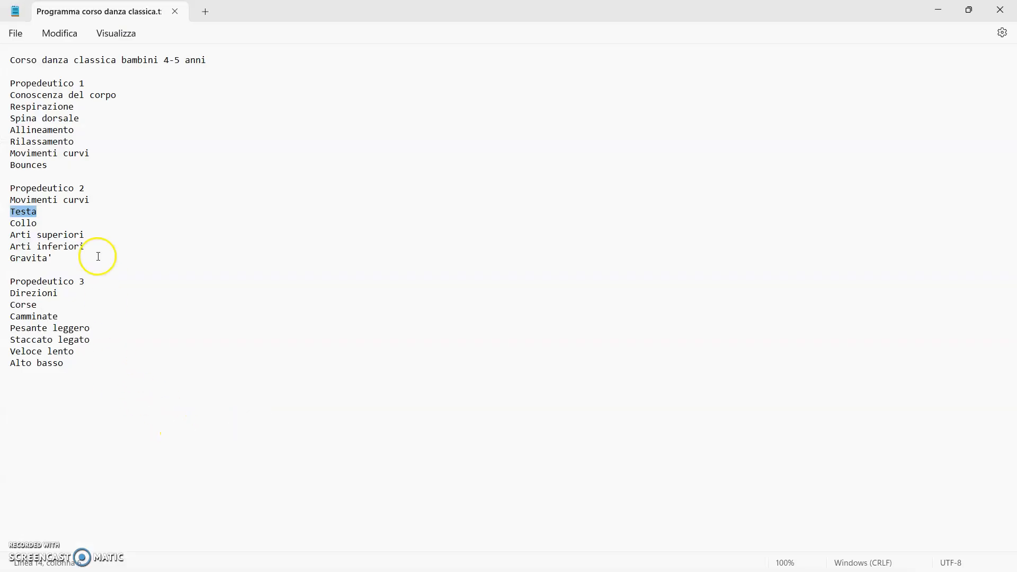
pyautogui.hotkey('alt', 'Tab')
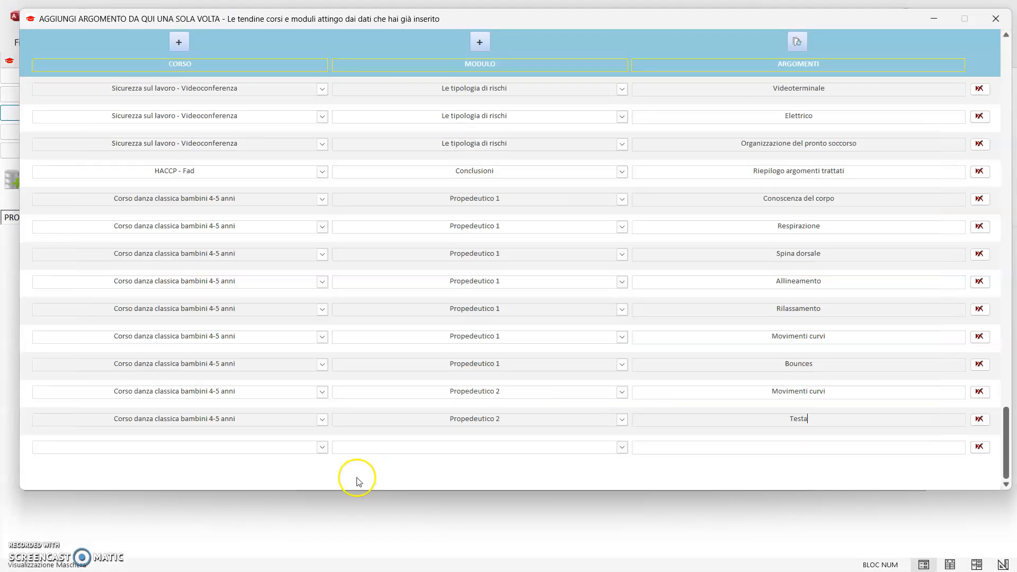
pyautogui.click(322, 448)
pyautogui.click(281, 459)
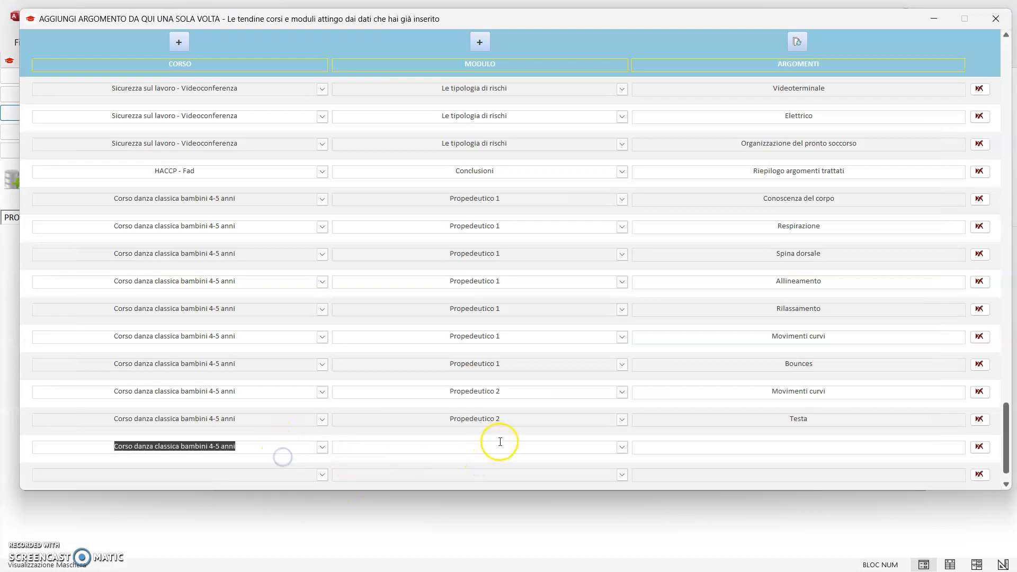
pyautogui.click(621, 448)
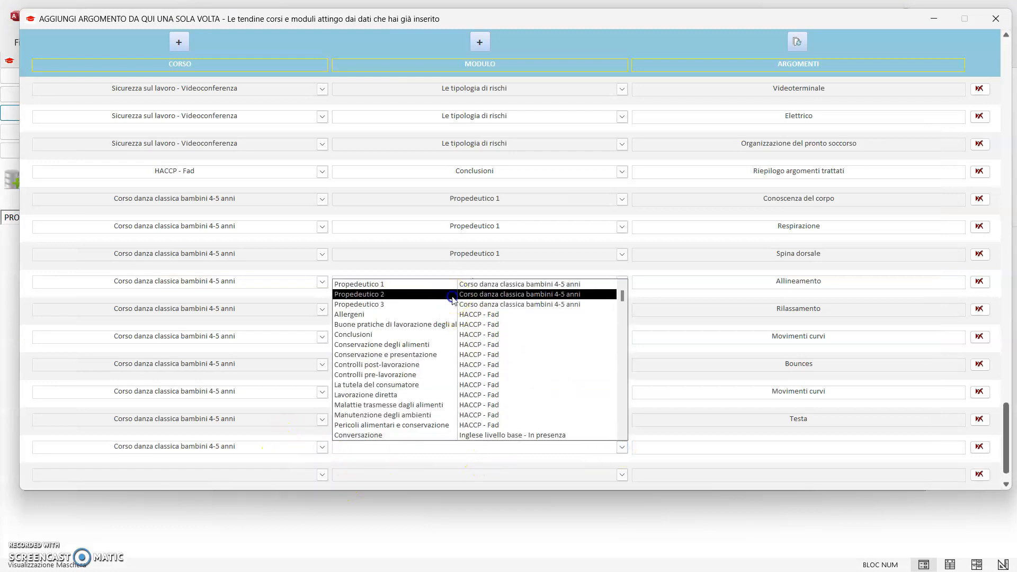
pyautogui.click(382, 294)
pyautogui.click(831, 447)
pyautogui.write('Collo')
pyautogui.press('Tab')
# Copy "Arti superiori" from the Notepad programme and add it as a topic in a new ballet course row, module "Propedeutico 2"
pyautogui.hotkey('alt', 'Tab')
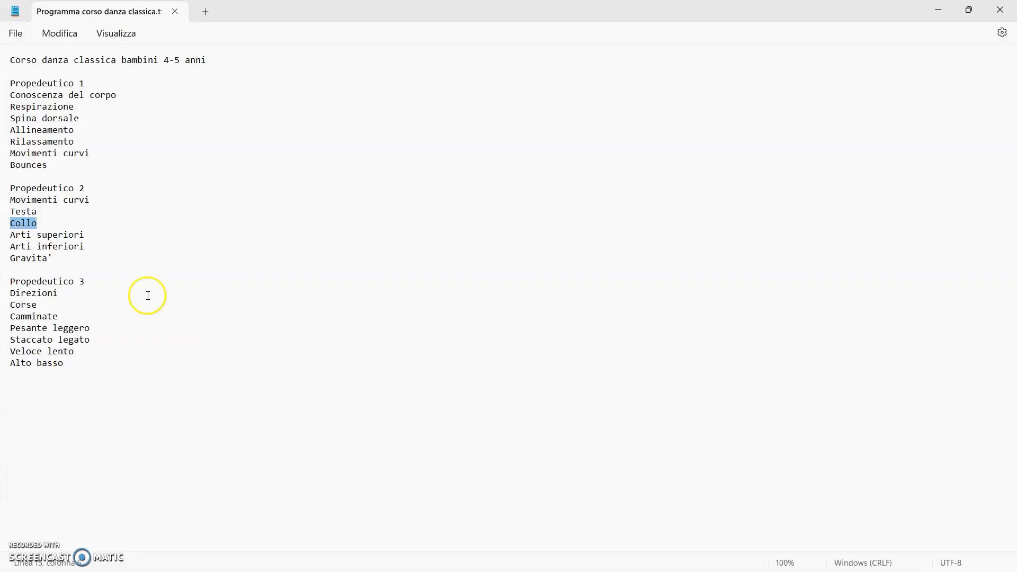
pyautogui.moveTo(84, 235); pyautogui.dragTo(15, 240)
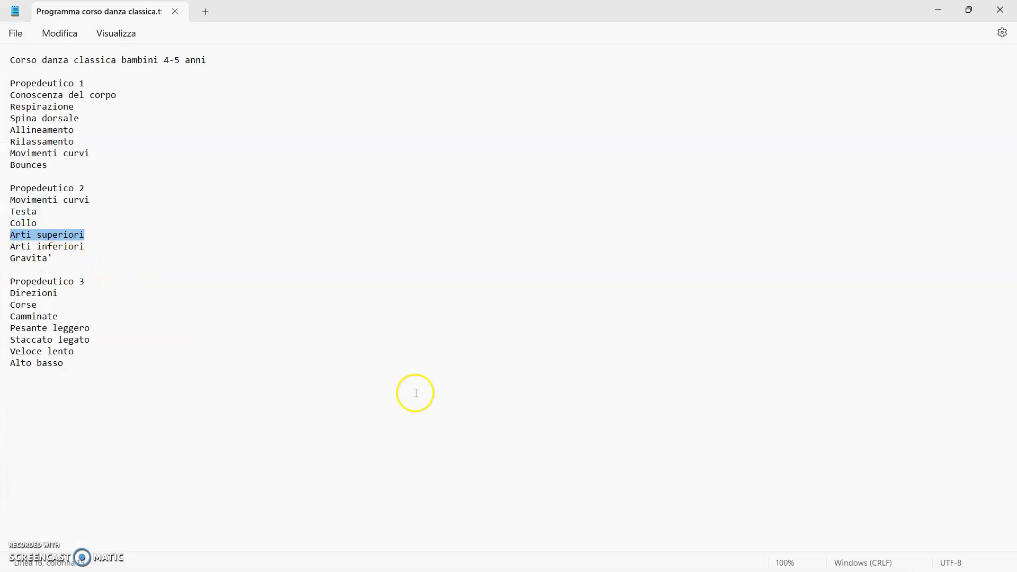
pyautogui.hotkey('alt', 'Tab')
pyautogui.click(325, 417)
pyautogui.click(291, 427)
pyautogui.click(525, 420)
pyautogui.click(622, 421)
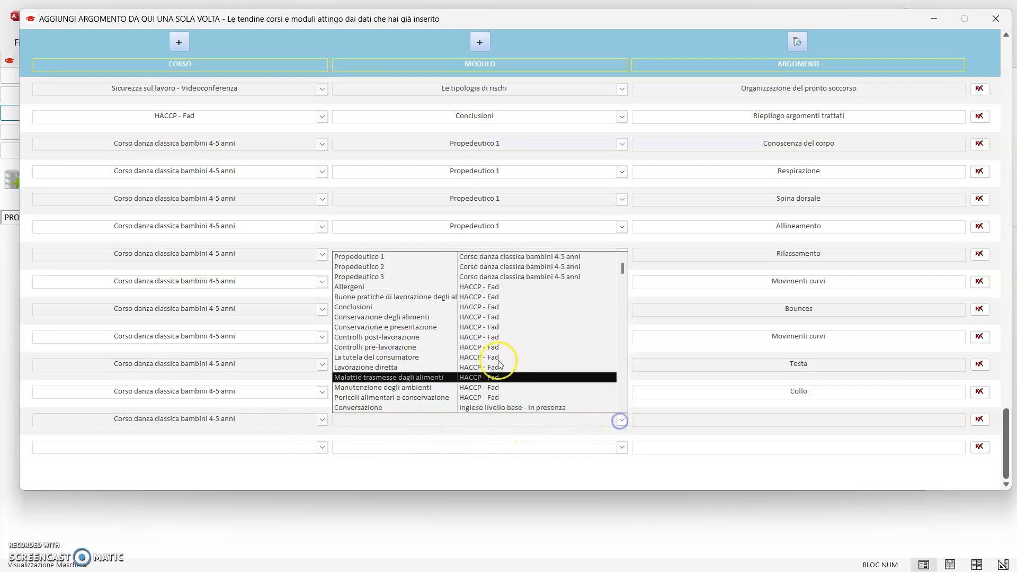
pyautogui.click(447, 275)
pyautogui.click(775, 422)
# Copy "Arti inferiori" from the Notepad programme and add it as a topic in a new ballet course row, module "Propedeutico 2"
pyautogui.hotkey('alt', 'Tab')
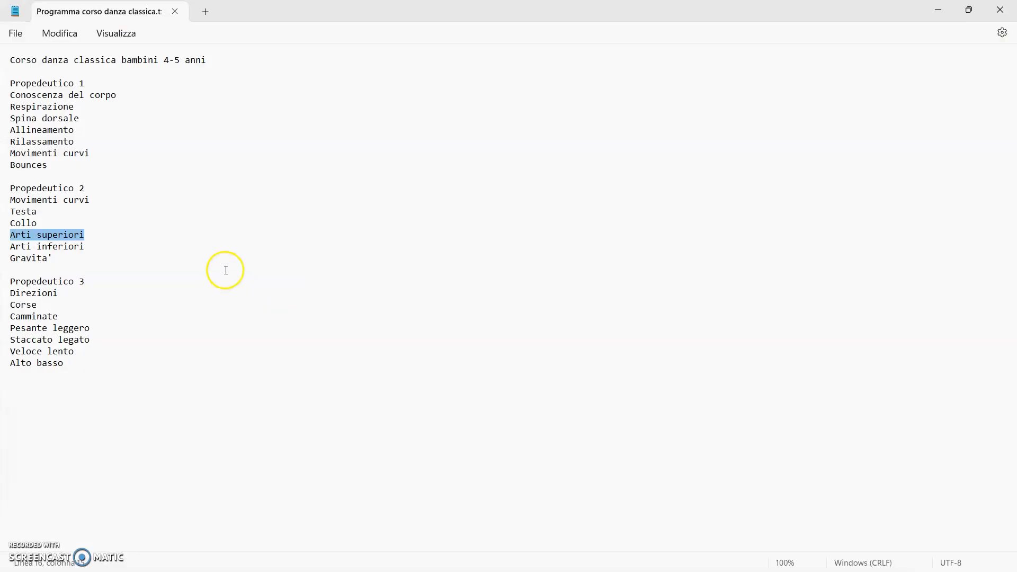
pyautogui.moveTo(97, 249); pyautogui.dragTo(12, 251)
pyautogui.hotkey('ctrl', 'c')
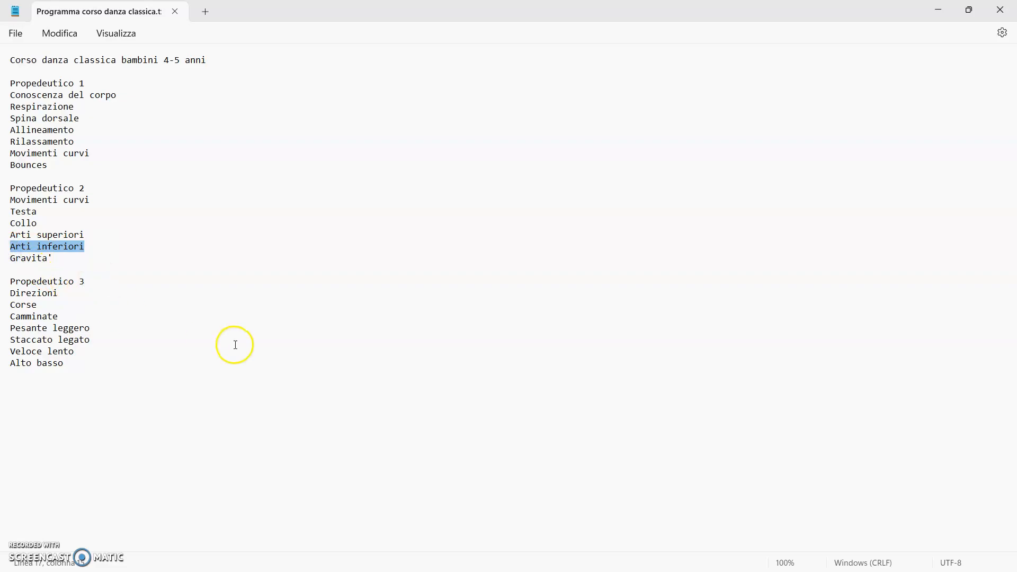
pyautogui.hotkey('alt', 'Tab')
pyautogui.click(322, 447)
pyautogui.click(279, 460)
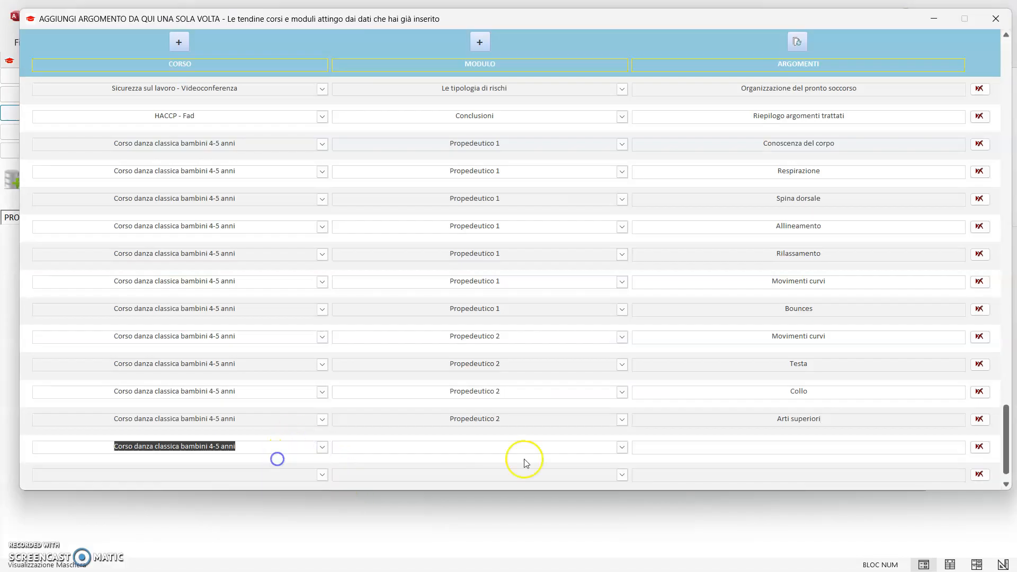
pyautogui.click(622, 447)
pyautogui.click(467, 295)
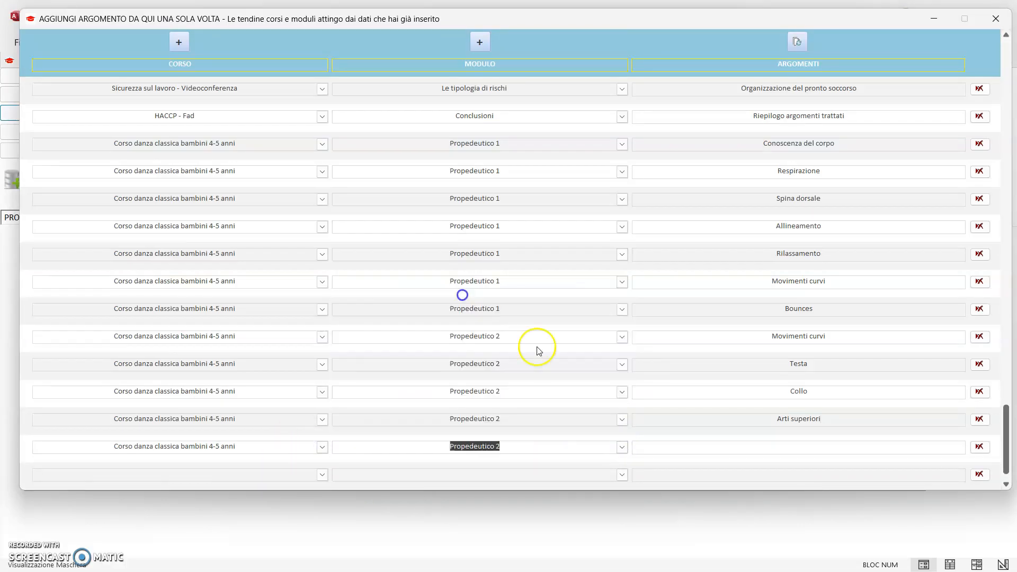
pyautogui.click(820, 448)
pyautogui.hotkey('ctrl', 'v')
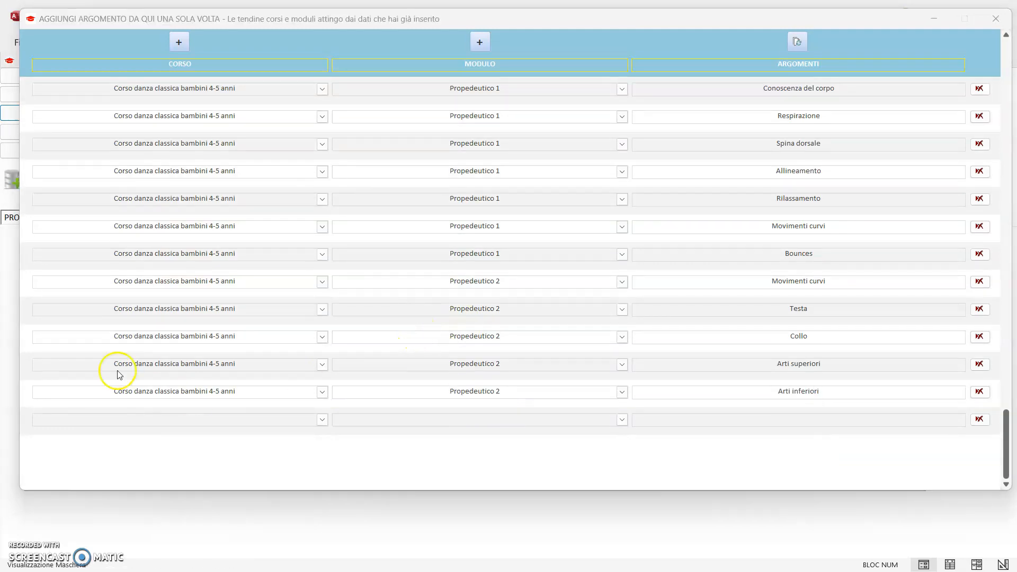
# Copy "Gravita'" from the Notepad programme and add it as a topic in a new ballet course row, module "Propedeutico 2"
pyautogui.hotkey('alt', 'Tab')
pyautogui.moveTo(52, 258); pyautogui.dragTo(10, 258)
pyautogui.hotkey('ctrl', 'c')
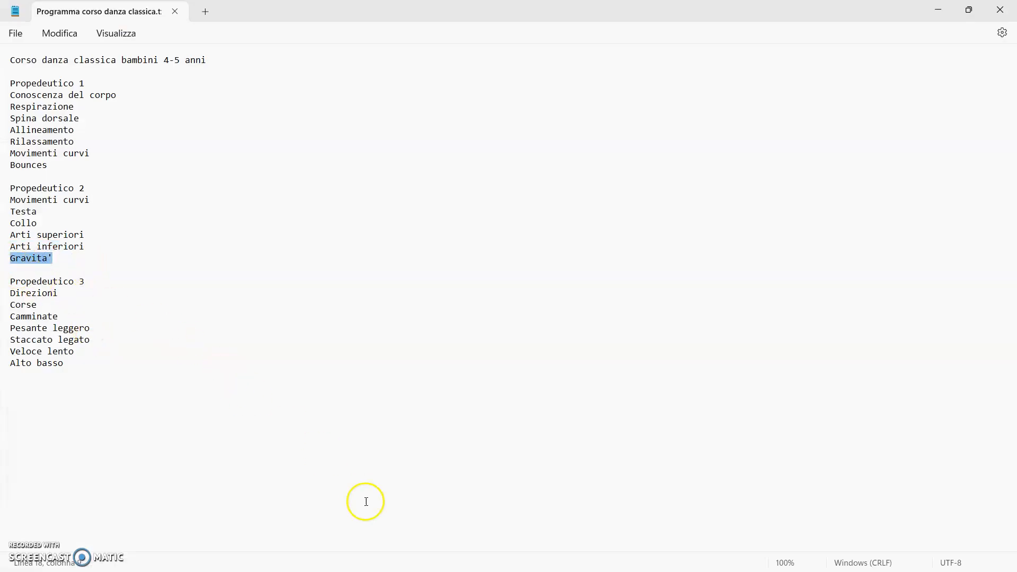
pyautogui.hotkey('alt', 'Tab')
pyautogui.click(322, 420)
pyautogui.click(268, 431)
pyautogui.click(492, 422)
pyautogui.click(622, 419)
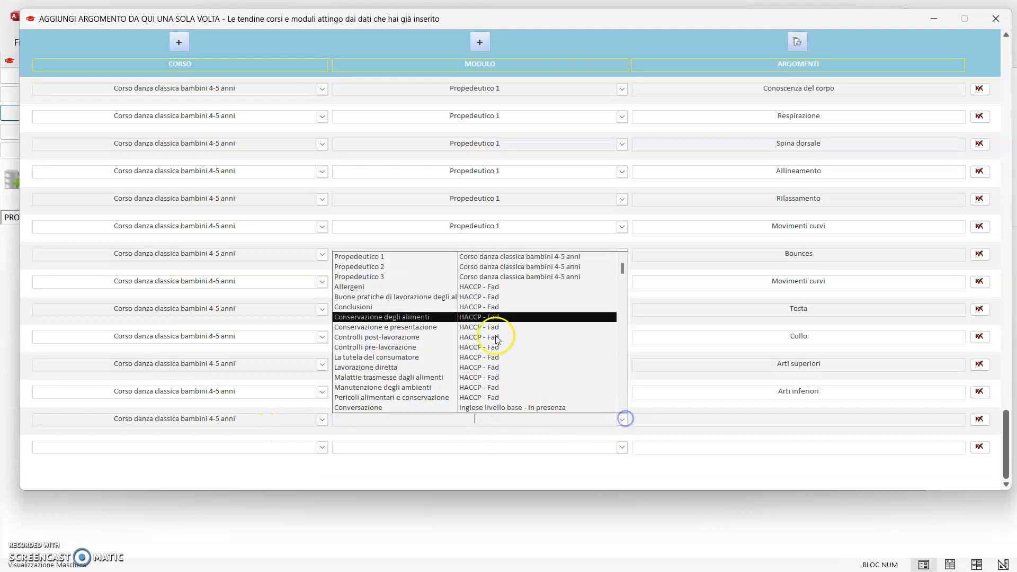
pyautogui.click(448, 266)
pyautogui.click(780, 419)
pyautogui.hotkey('ctrl', 'v')
# Copy "Direzioni" from the Notepad programme and add it as a topic in a new ballet course row, module "Propedeutico 3"
pyautogui.scroll(-1, 371, 352)
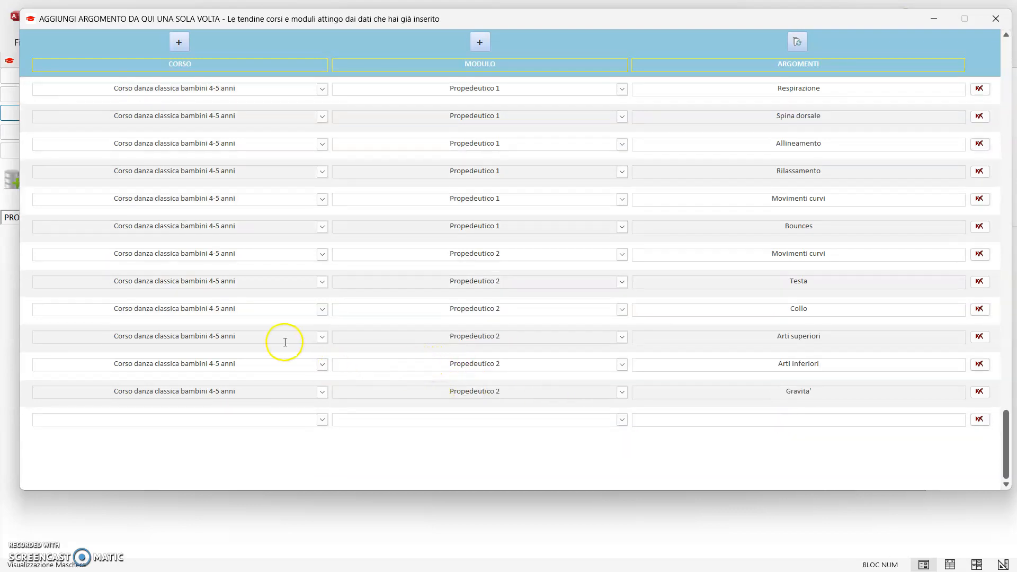
pyautogui.hotkey('alt', 'Tab')
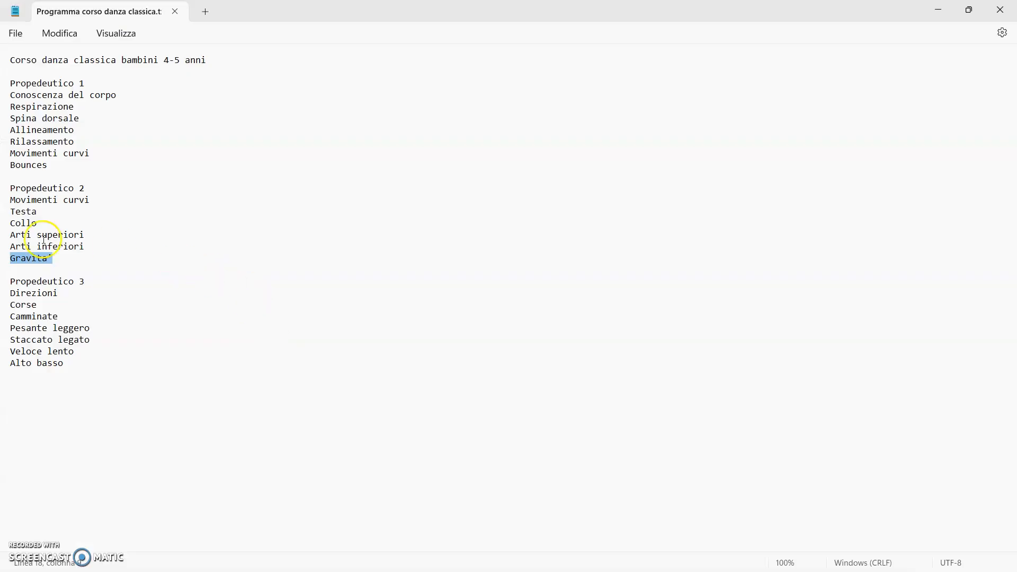
pyautogui.doubleClick(65, 295)
pyautogui.hotkey('alt', 'Tab')
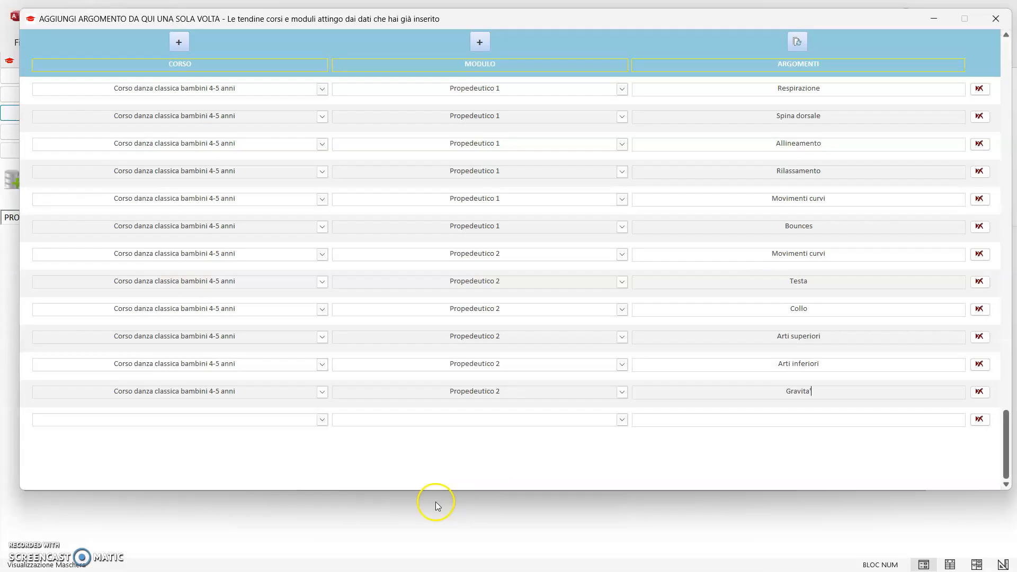
pyautogui.click(321, 419)
pyautogui.click(305, 433)
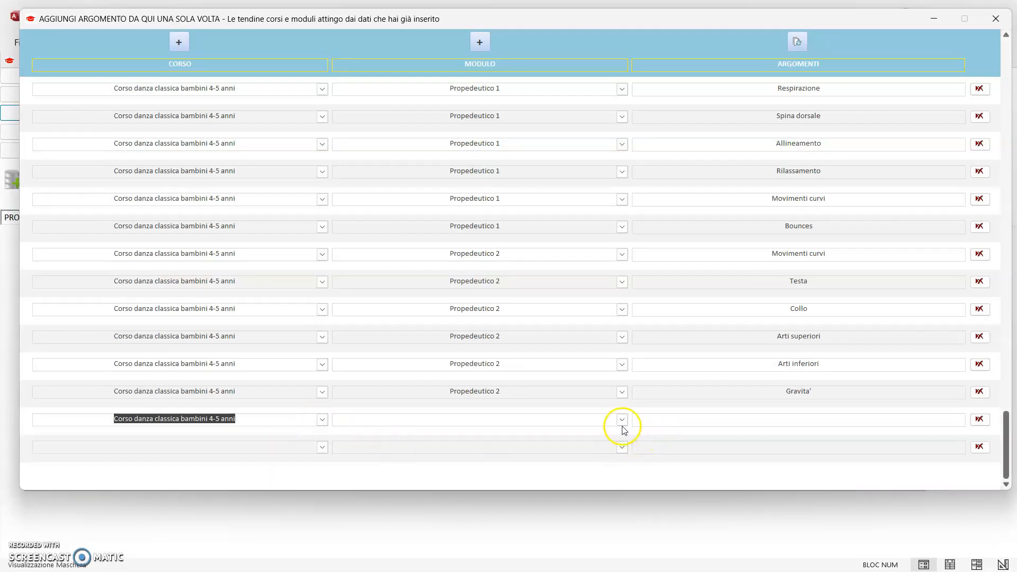
pyautogui.click(622, 420)
pyautogui.click(447, 277)
pyautogui.click(772, 420)
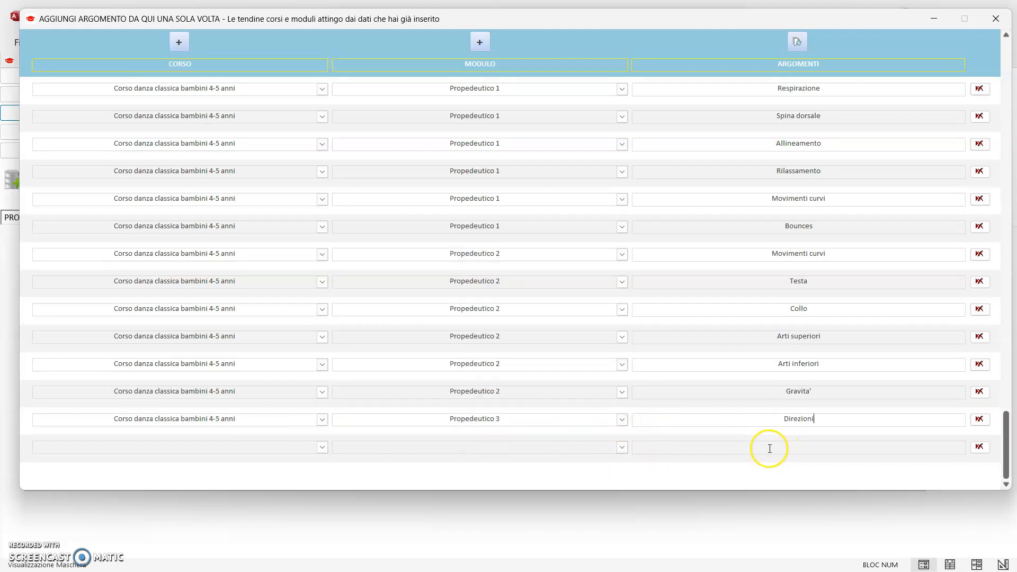
# Copy "Corse" from the Notepad programme and add it as a topic in a new ballet course row, module "Propedeutico 3"
pyautogui.hotkey('alt', 'Tab')
pyautogui.doubleClick(23, 305)
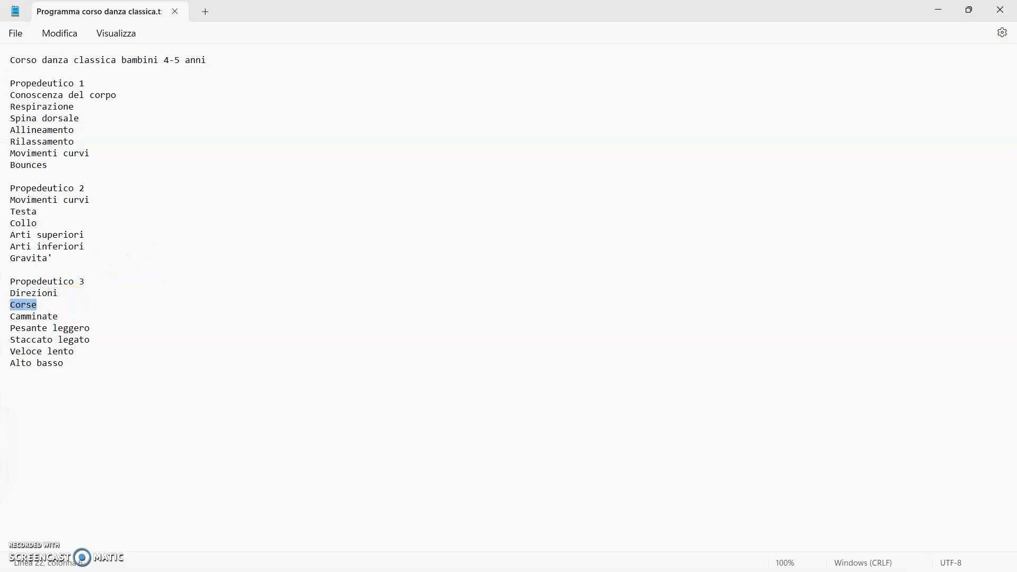
pyautogui.hotkey('alt', 'Tab')
pyautogui.click(322, 449)
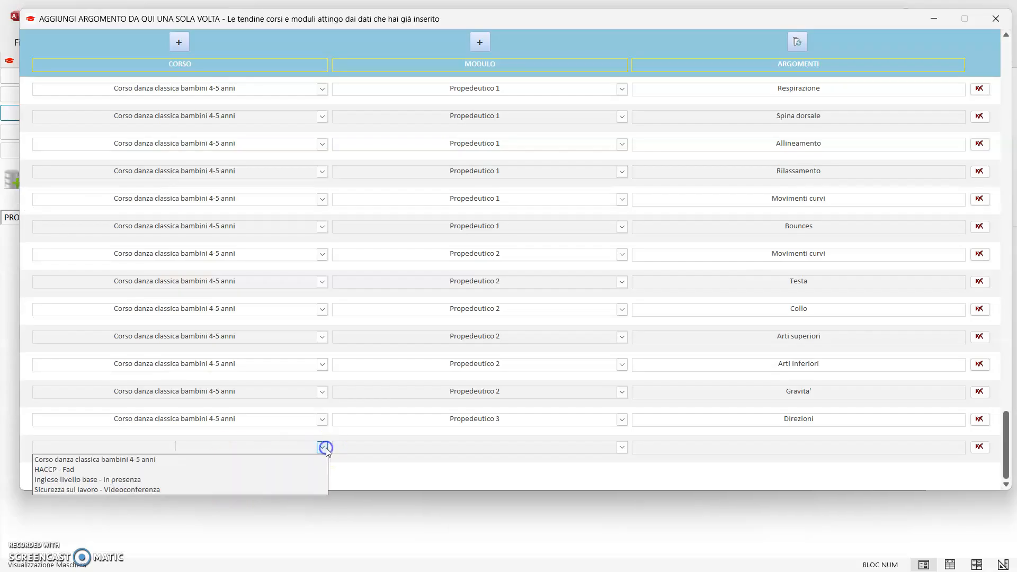
pyautogui.click(266, 470)
pyautogui.click(325, 451)
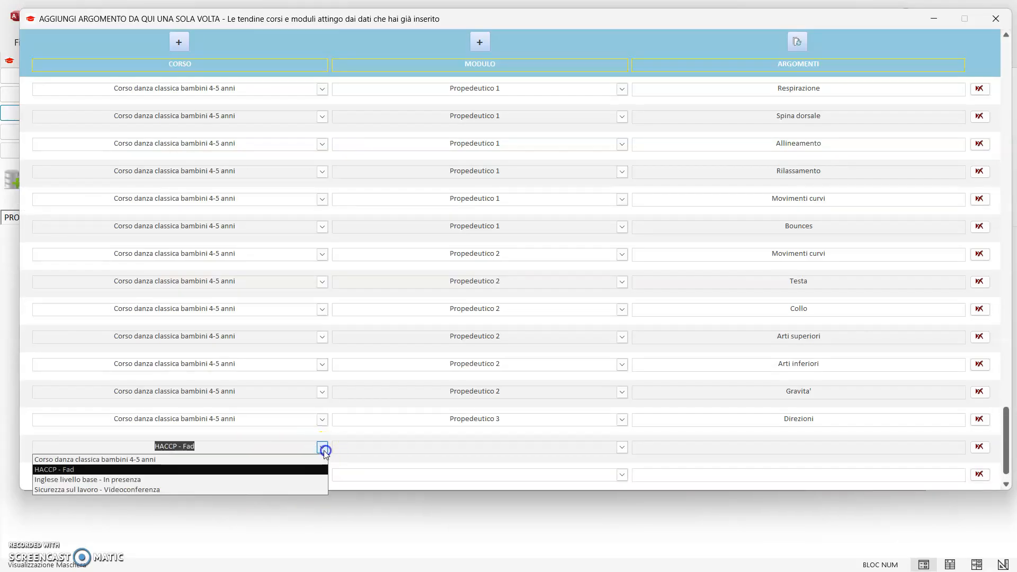
pyautogui.click(272, 459)
pyautogui.click(504, 446)
pyautogui.click(622, 447)
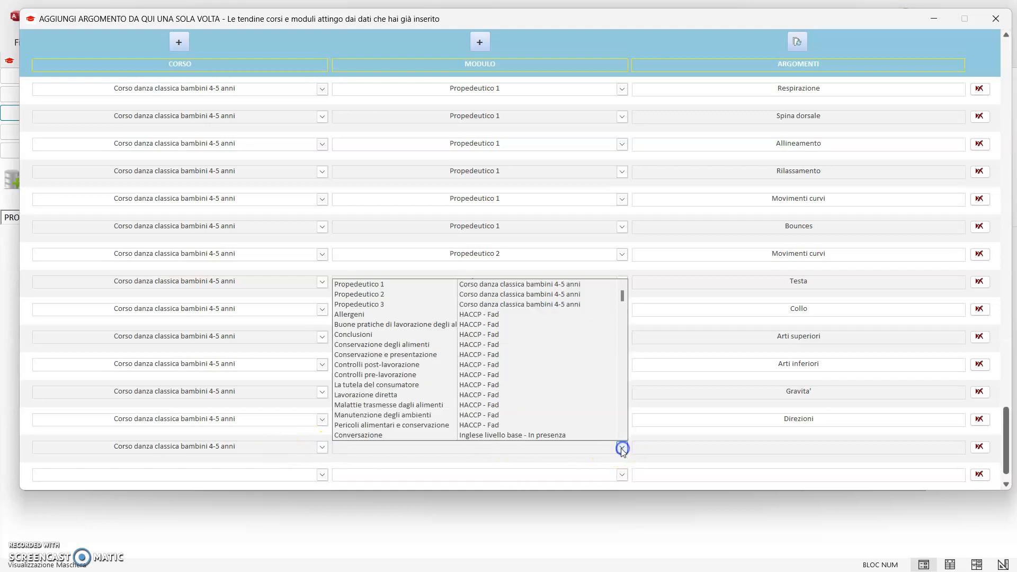
pyautogui.click(495, 300)
pyautogui.click(808, 445)
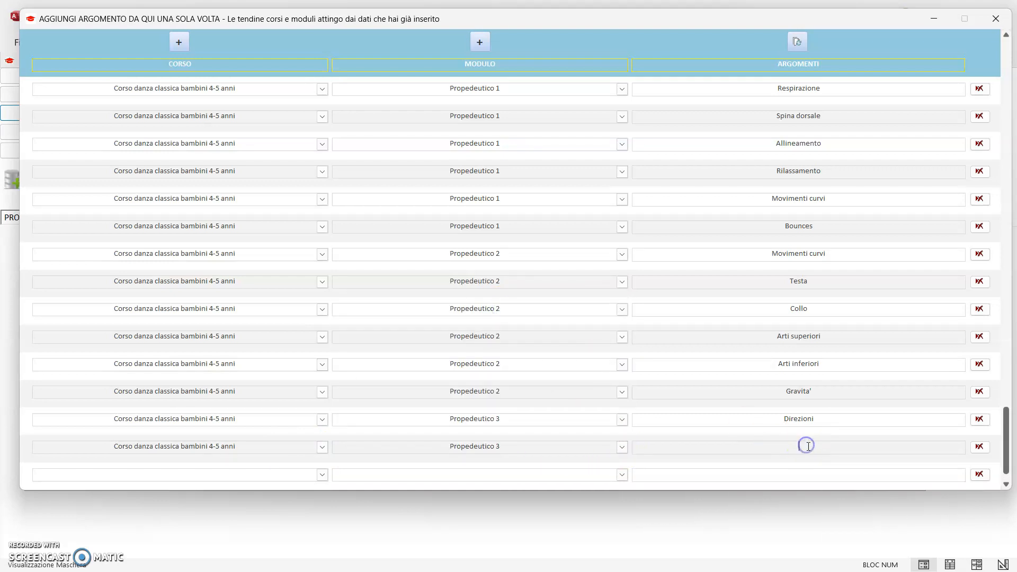
# Copy "Camminate" from the Notepad programme and add it as a topic in a new ballet course row, module "Propedeutico 3"
pyautogui.hotkey('alt', 'Tab')
pyautogui.moveTo(114, 322); pyautogui.dragTo(67, 317)
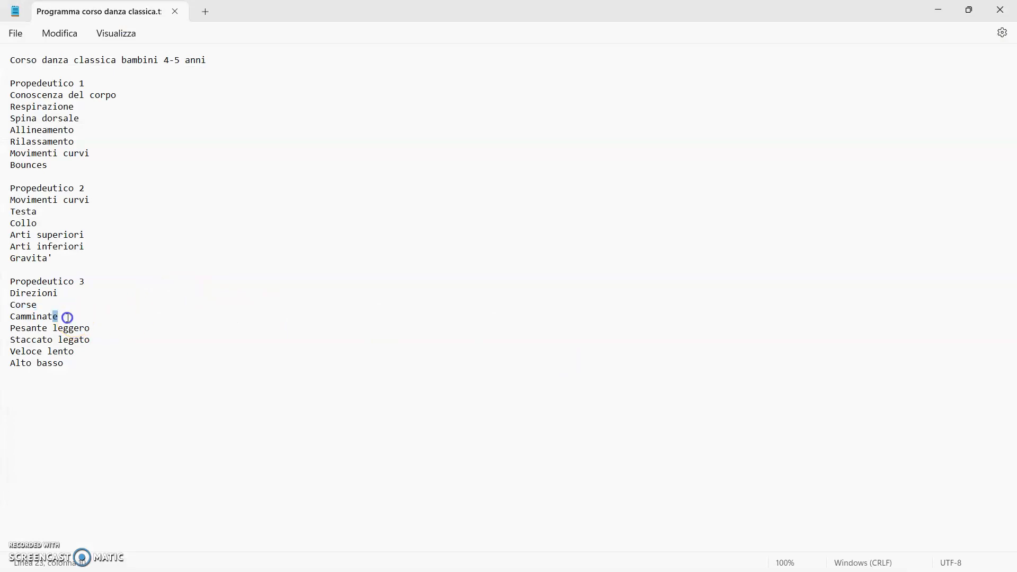
pyautogui.hotkey('alt', 'Tab')
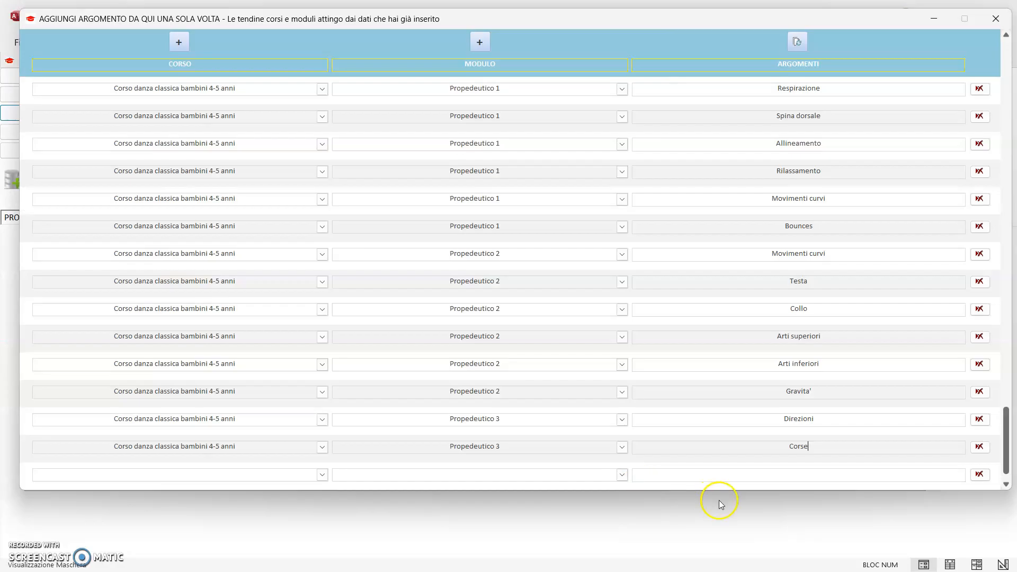
pyautogui.click(323, 474)
pyautogui.click(295, 483)
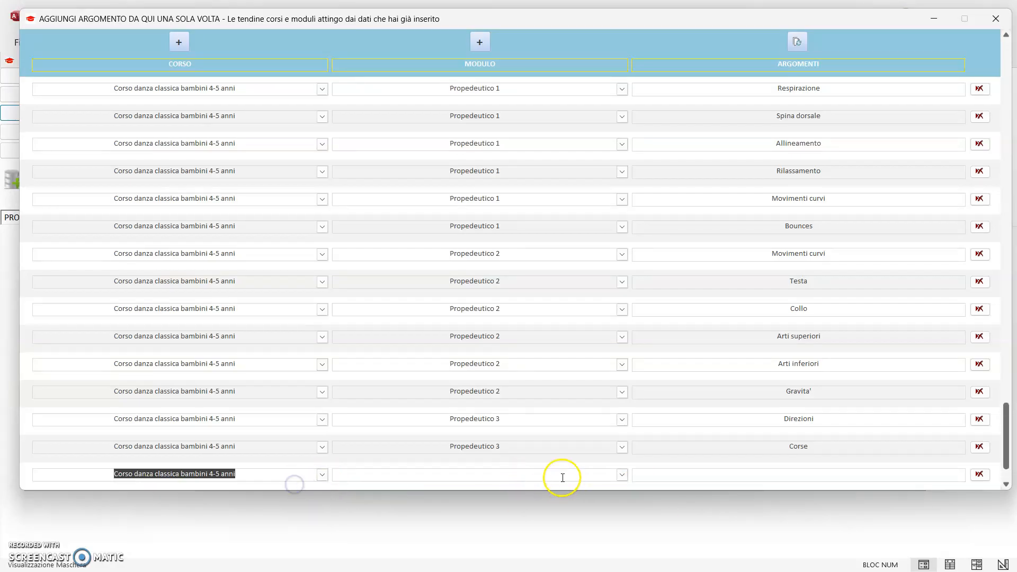
pyautogui.click(621, 475)
pyautogui.click(501, 334)
pyautogui.click(804, 475)
# Copy "Pesante leggero" from the Notepad programme and add it as a topic in a new ballet course row, module "Propedeutico 3"
pyautogui.hotkey('alt', 'Tab')
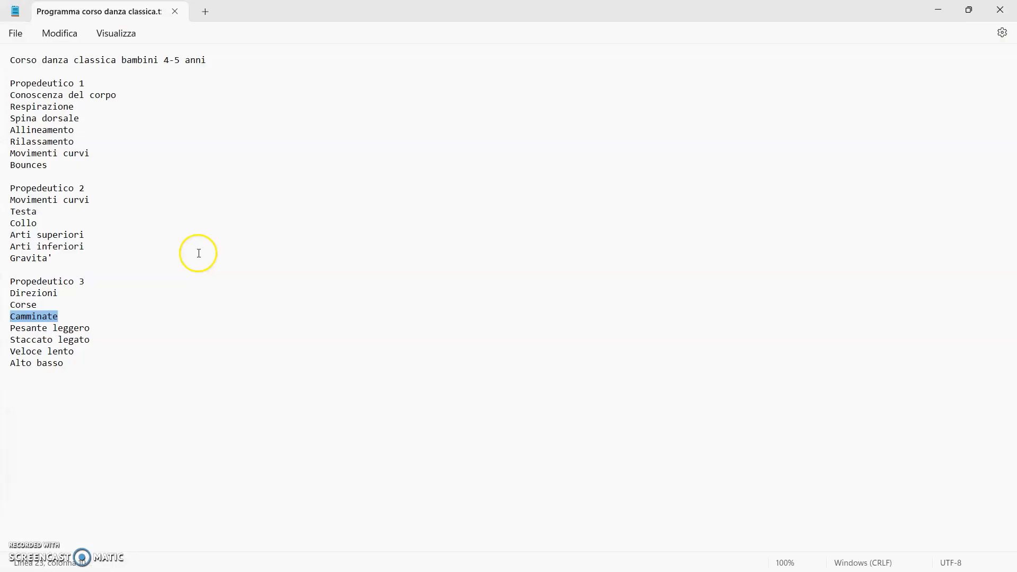
pyautogui.moveTo(107, 329); pyautogui.dragTo(5, 329)
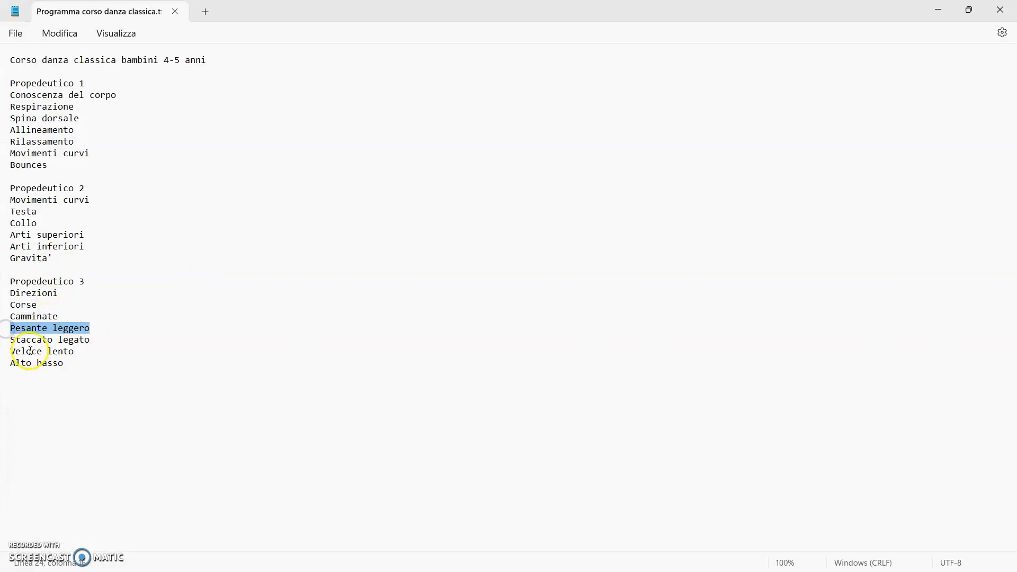
pyautogui.hotkey('alt', 'Tab')
pyautogui.click(322, 419)
pyautogui.click(295, 429)
pyautogui.click(622, 420)
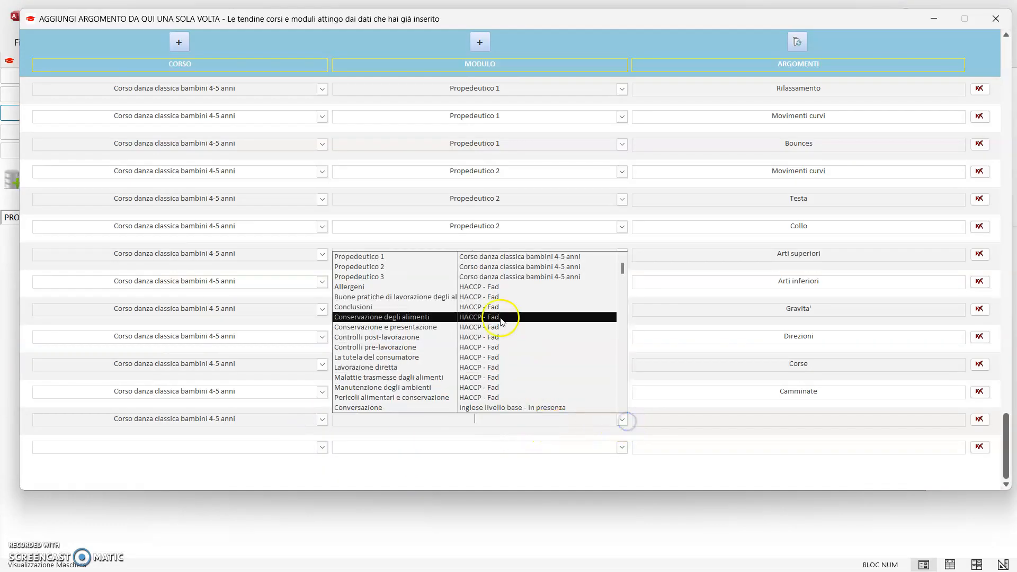
pyautogui.click(481, 276)
pyautogui.click(800, 418)
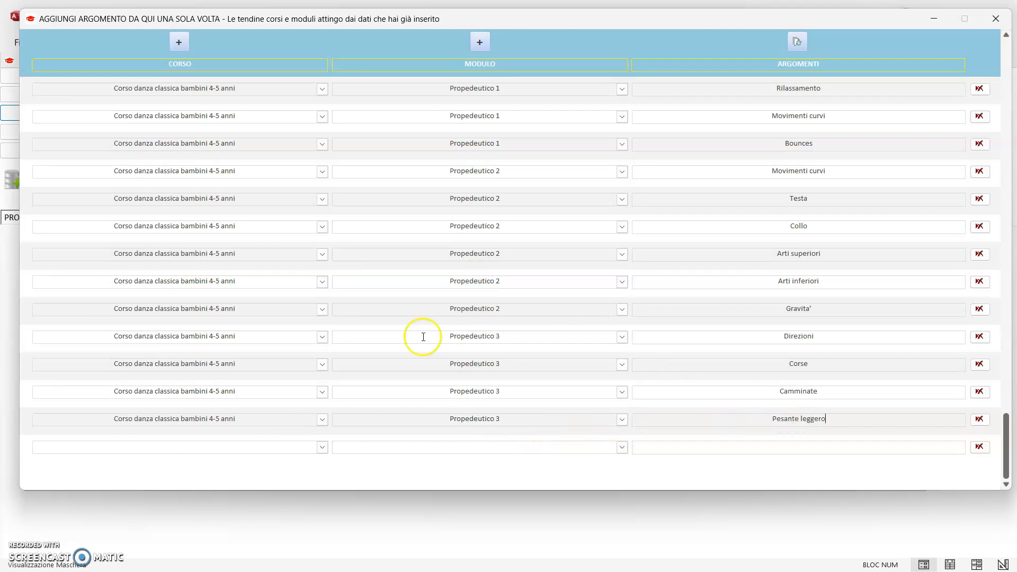
# Copy "Staccato legato" from the Notepad programme and add it as a topic in a new ballet course row, module "Propedeutico 3"
pyautogui.scroll(6, 465, 361)
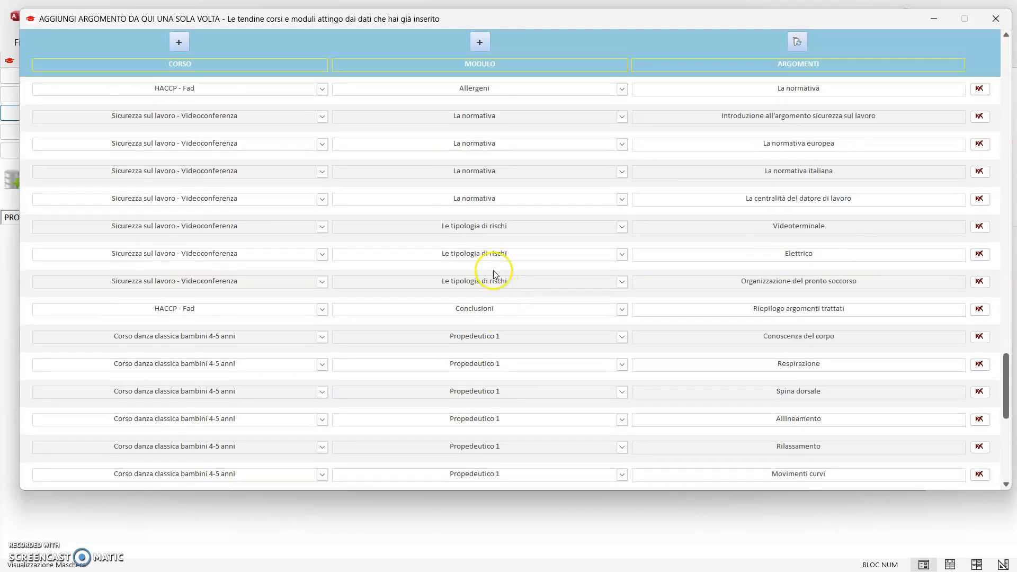
pyautogui.scroll(-6, 498, 291)
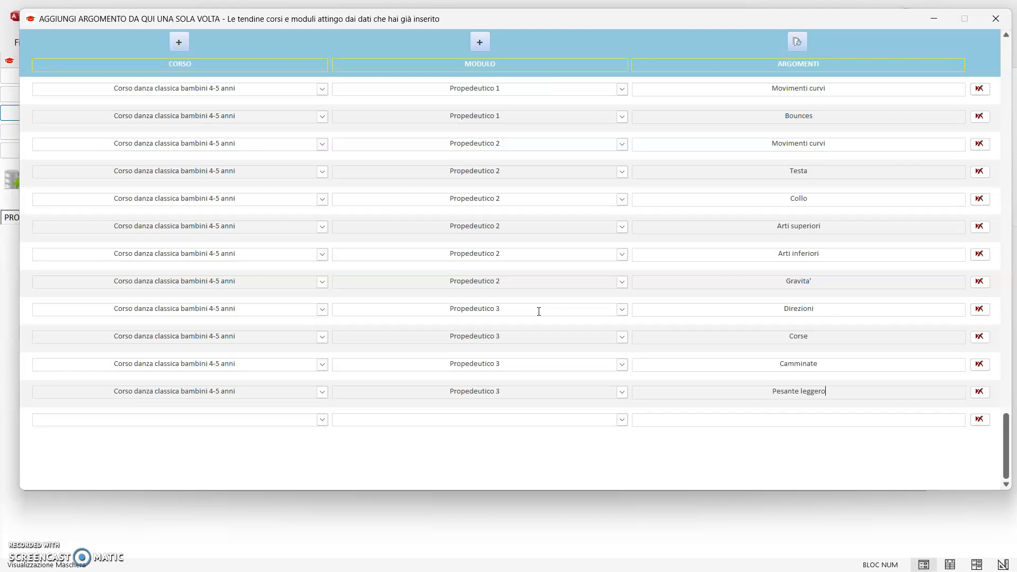
pyautogui.hotkey('alt', 'Tab')
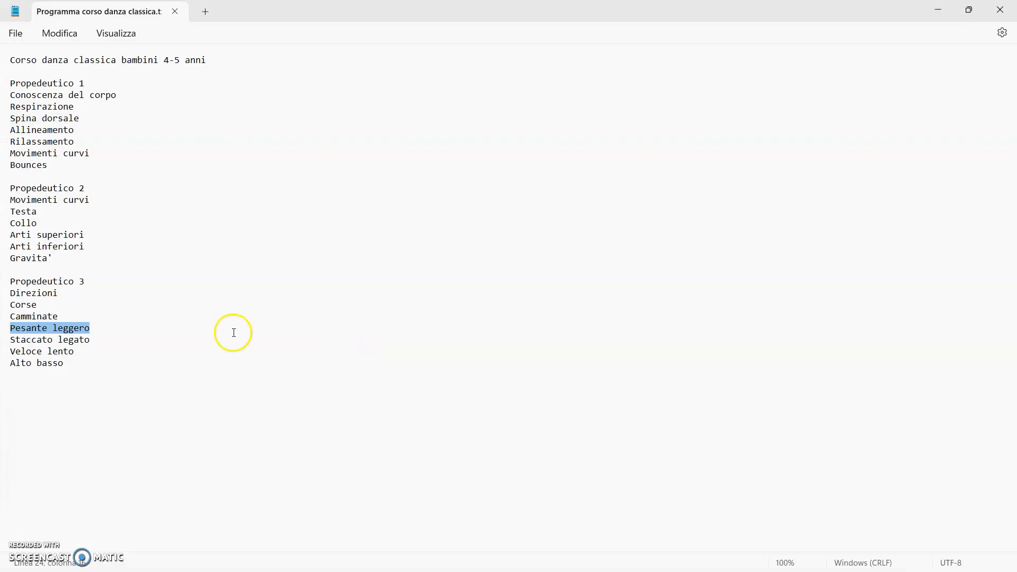
pyautogui.moveTo(94, 337); pyautogui.dragTo(2, 339)
pyautogui.hotkey('ctrl', 'c')
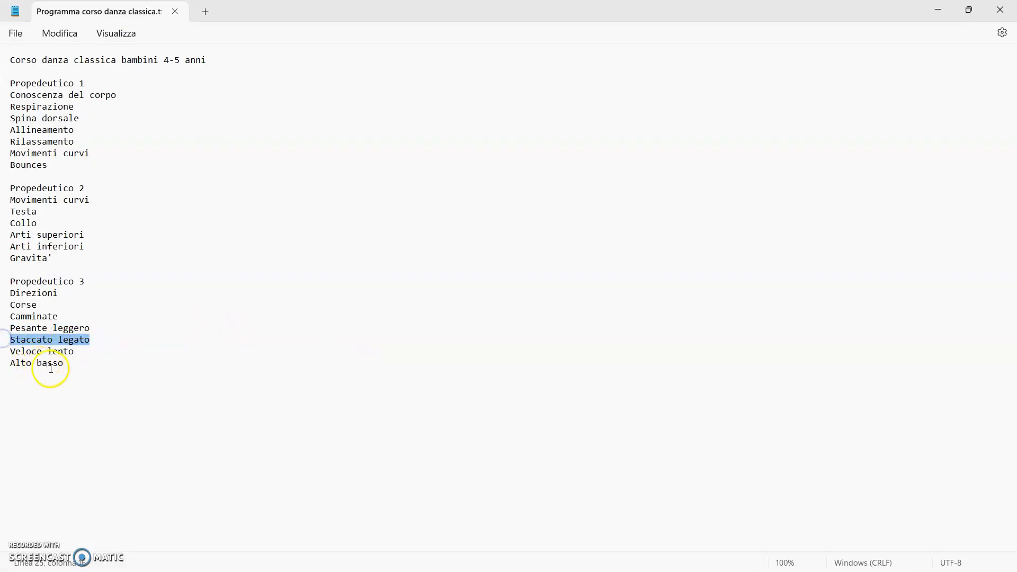
pyautogui.hotkey('alt', 'Tab')
pyautogui.click(322, 419)
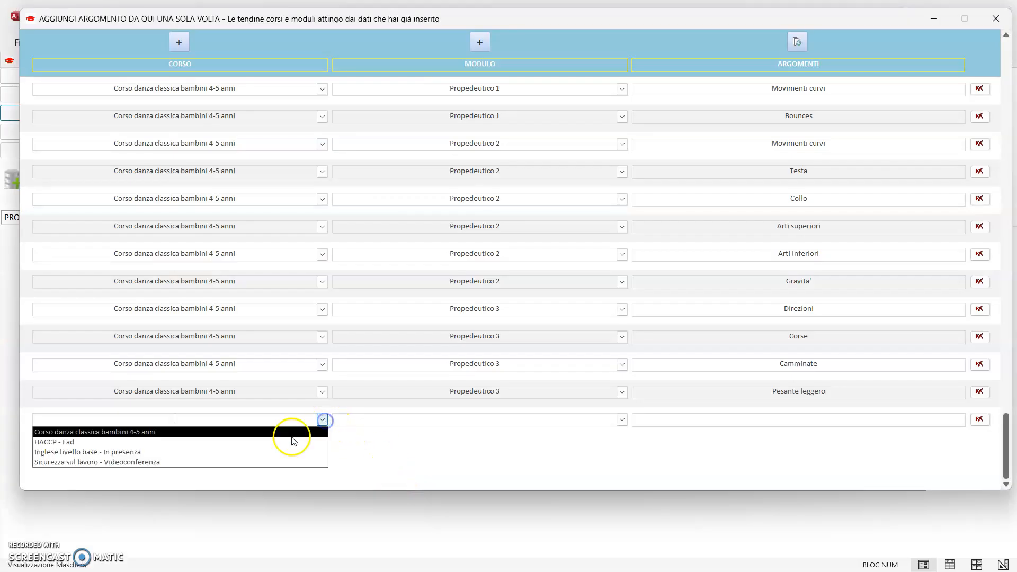
pyautogui.click(292, 435)
pyautogui.click(622, 419)
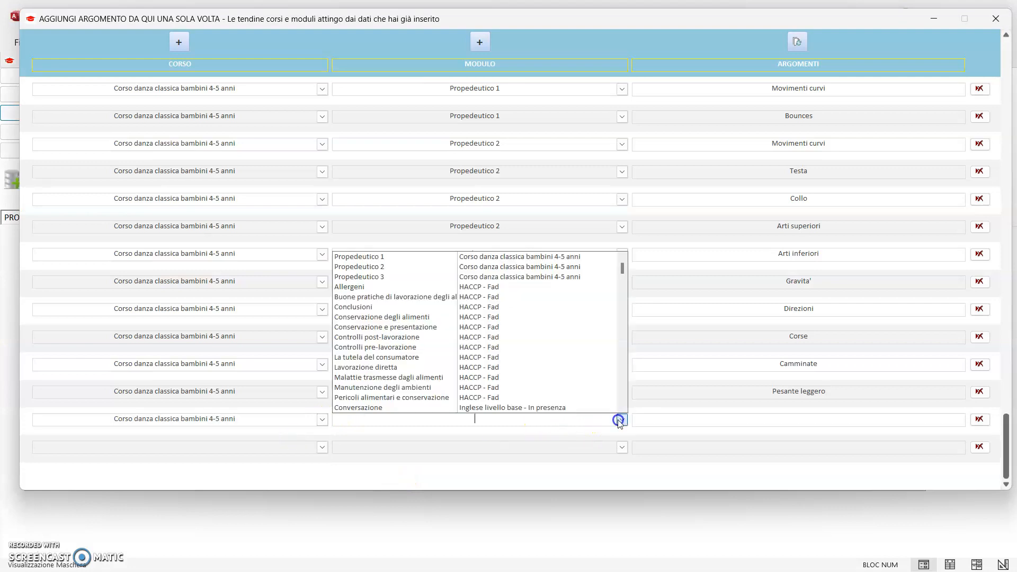
pyautogui.click(445, 281)
pyautogui.click(855, 422)
pyautogui.hotkey('ctrl', 'v')
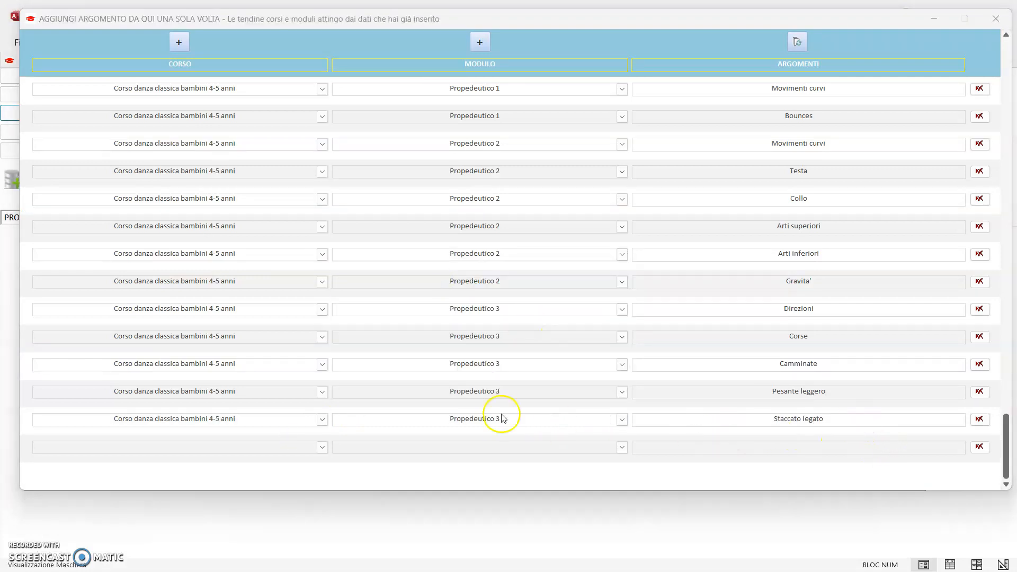
# Copy "Veloce lento" from the Notepad programme and add it as a topic in a new ballet course row, module "Propedeutico 3"
pyautogui.hotkey('alt', 'Tab')
pyautogui.moveTo(87, 352); pyautogui.dragTo(2, 350)
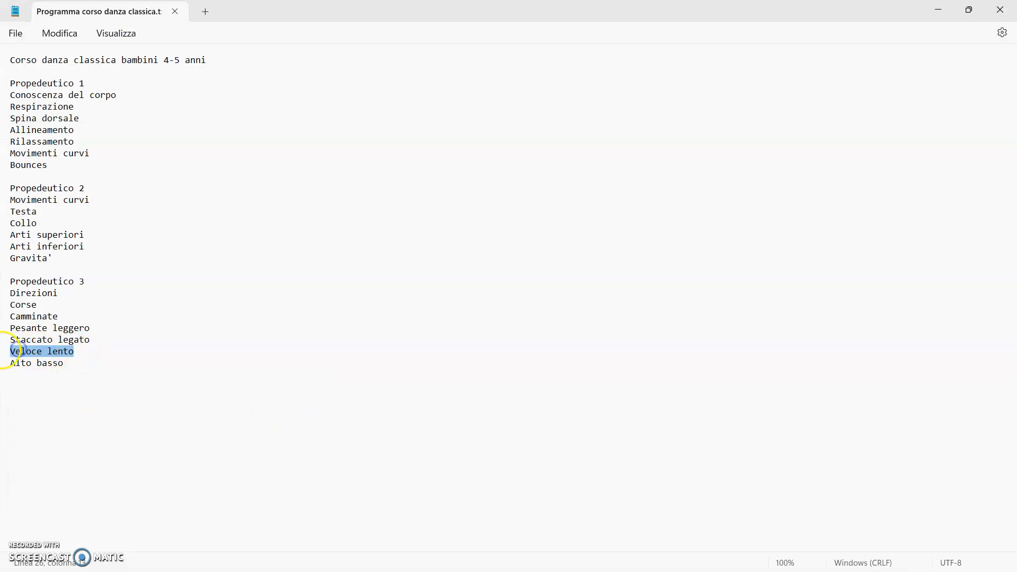
pyautogui.hotkey('alt', 'Tab')
pyautogui.click(322, 447)
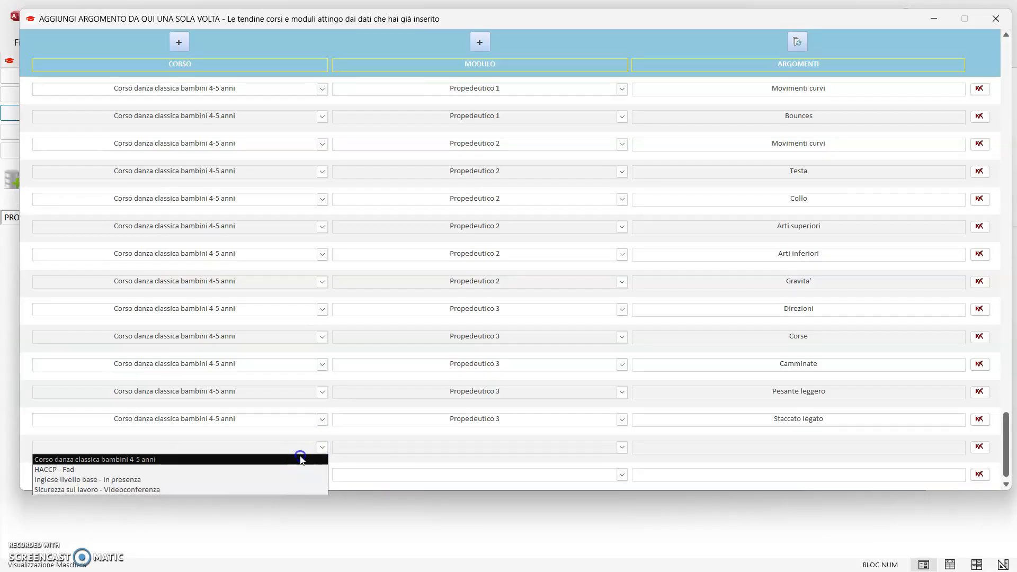
pyautogui.click(297, 454)
pyautogui.click(622, 447)
pyautogui.click(436, 304)
pyautogui.click(794, 449)
# Copy "Alto basso" from the Notepad programme and add it as a topic in a new ballet course row, module "Propedeutico 3"
pyautogui.hotkey('alt', 'Tab')
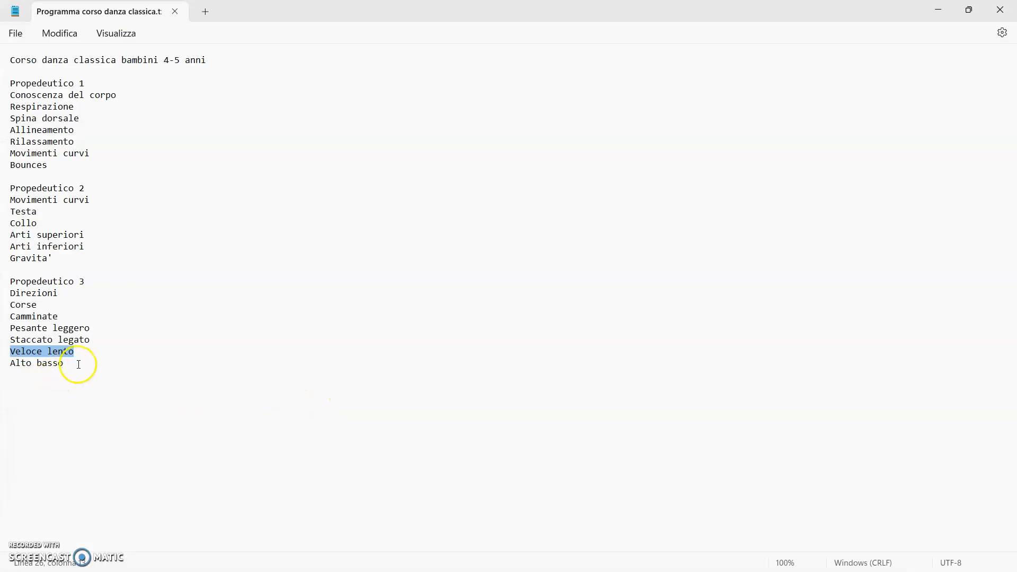
pyautogui.moveTo(78, 365); pyautogui.dragTo(10, 365)
pyautogui.hotkey('ctrl', 'c')
pyautogui.hotkey('alt', 'Tab')
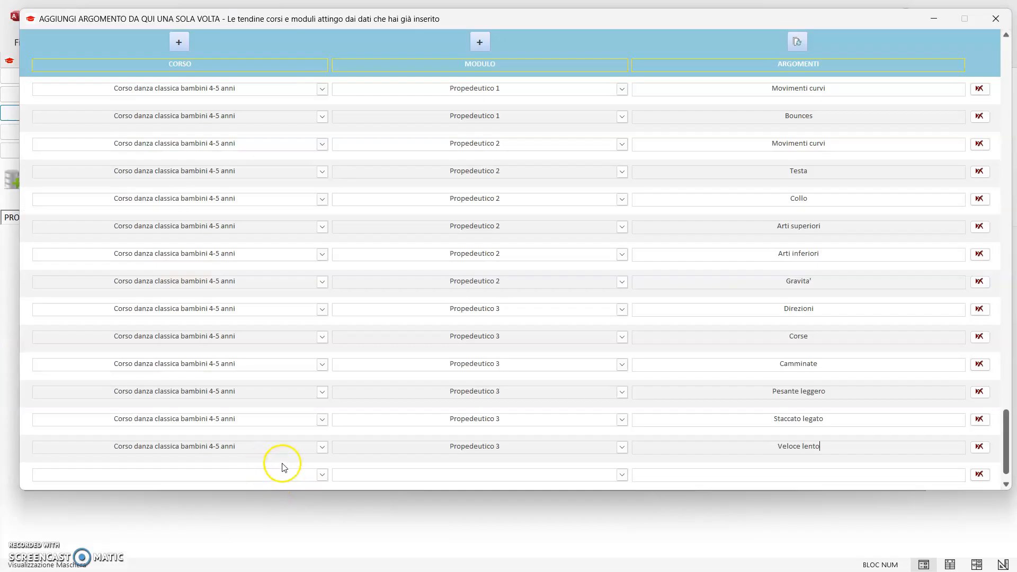
pyautogui.click(324, 475)
pyautogui.click(254, 493)
pyautogui.click(492, 475)
pyautogui.click(615, 475)
pyautogui.click(509, 334)
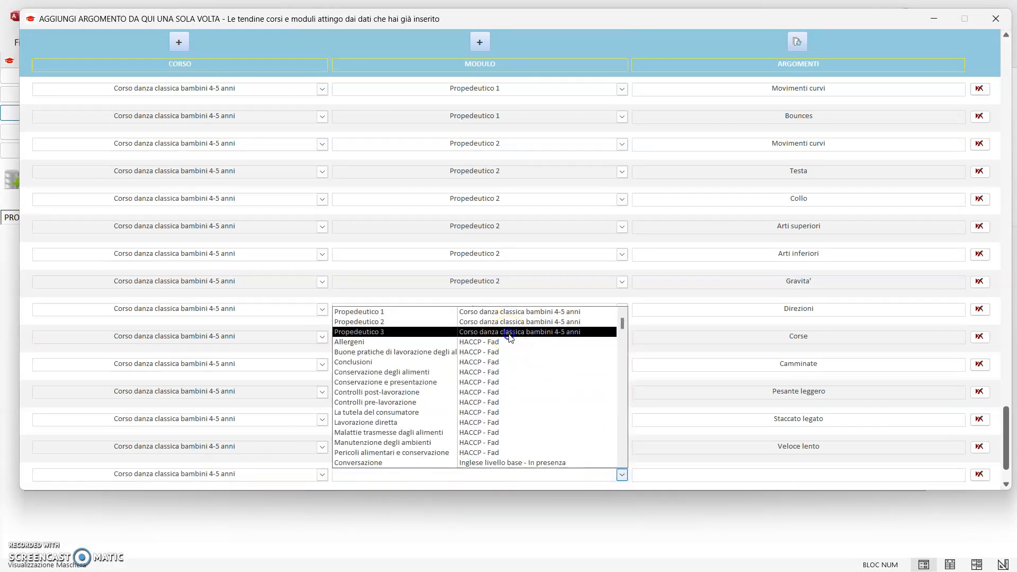
pyautogui.click(804, 475)
pyautogui.hotkey('ctrl', 'v')
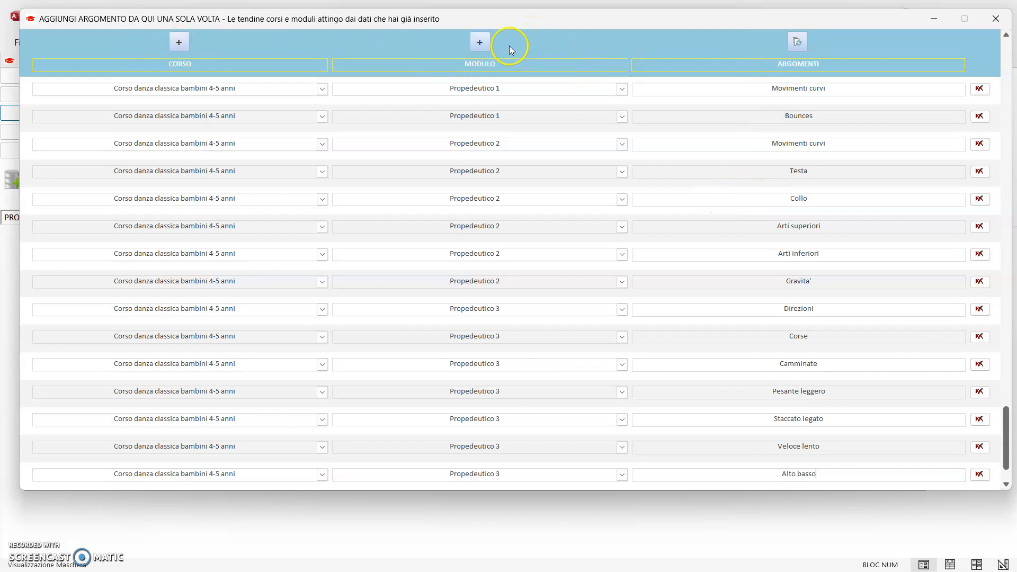
# Check the module entry form and the course type entry form from the topic form, closing each one
pyautogui.click(480, 41)
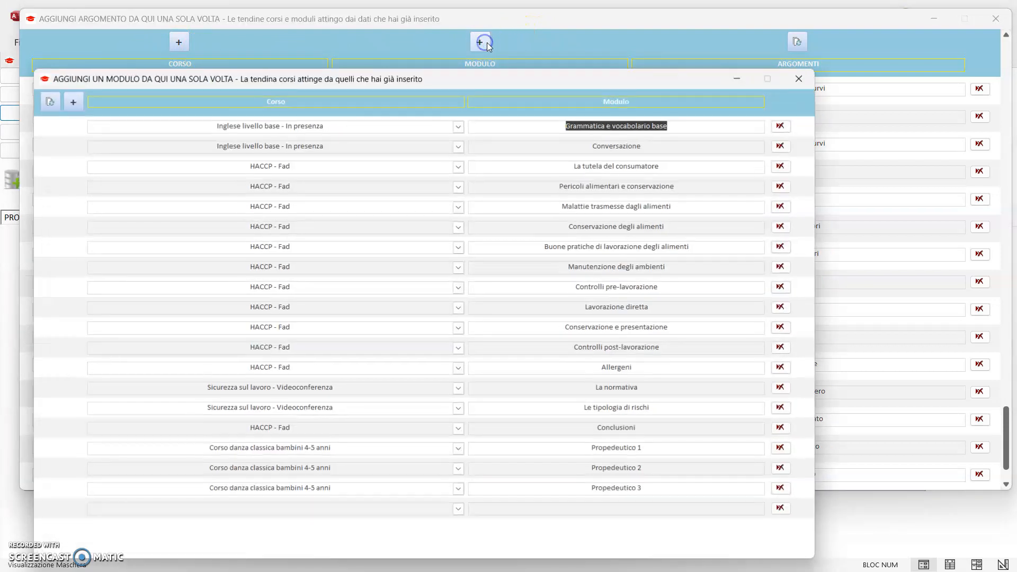
pyautogui.click(800, 79)
pyautogui.click(179, 42)
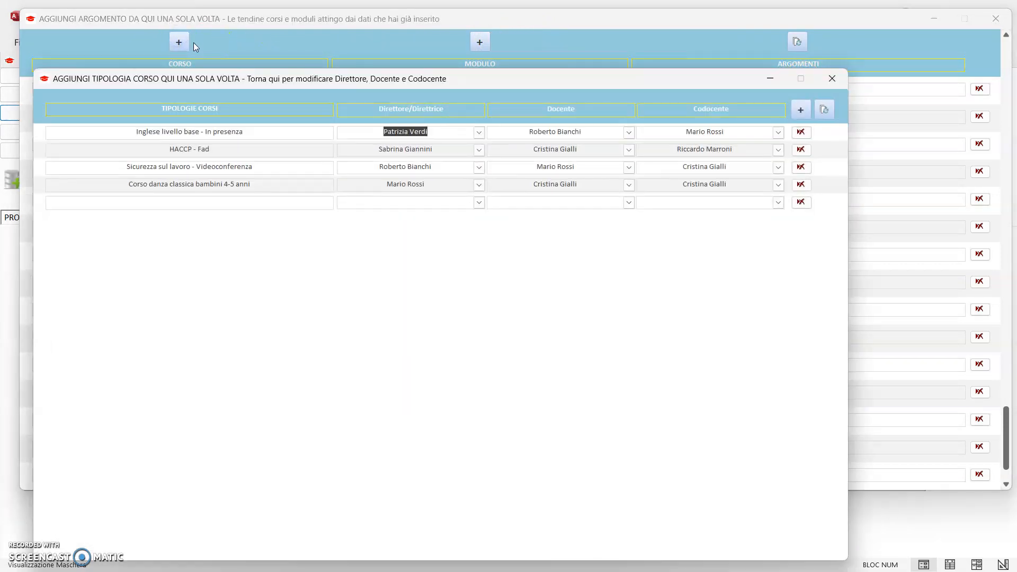
pyautogui.click(832, 78)
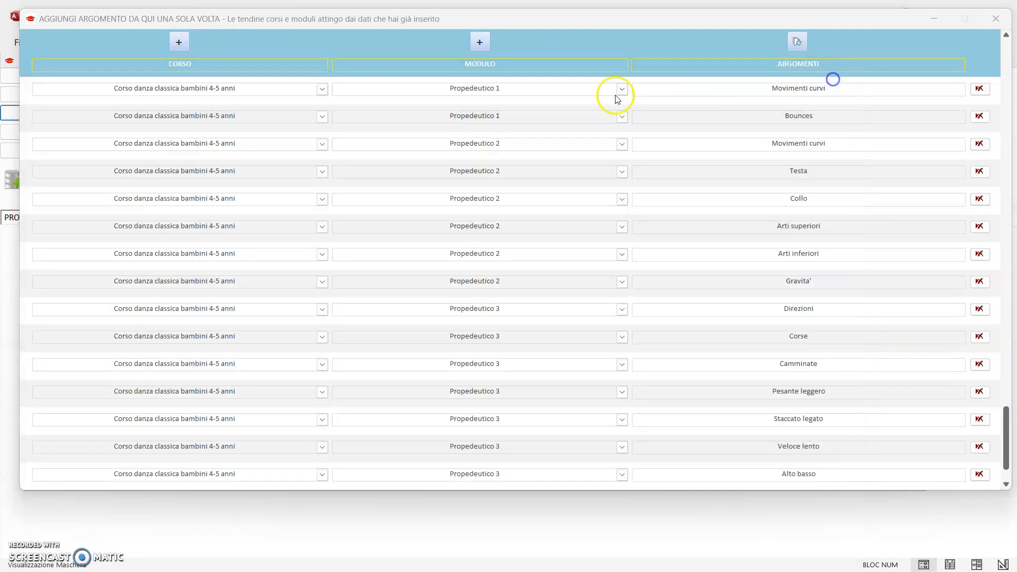
# Close the topic form and the drop-down entries window, and refresh the data entry form
pyautogui.click(996, 18)
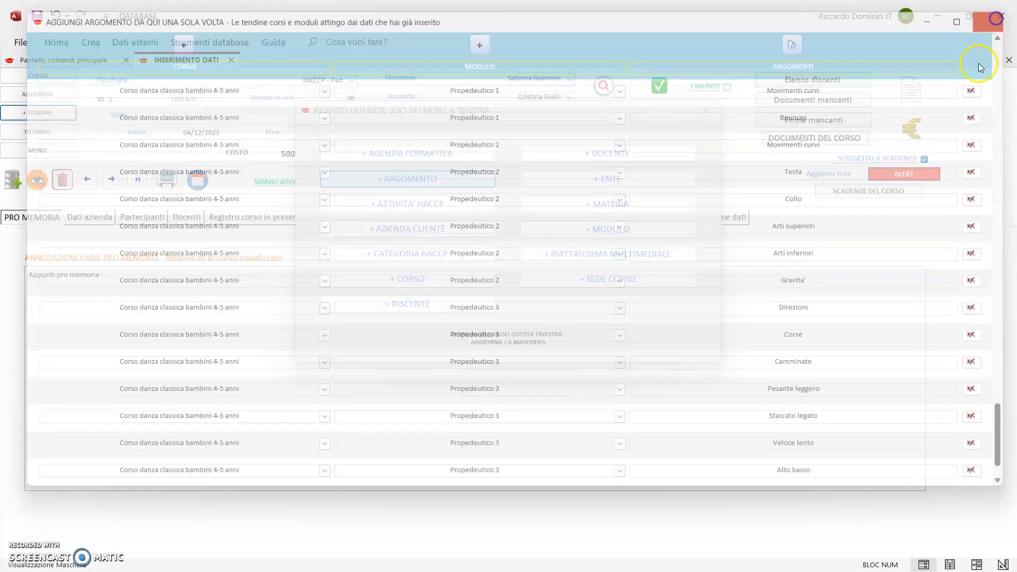
pyautogui.click(705, 109)
pyautogui.click(48, 101)
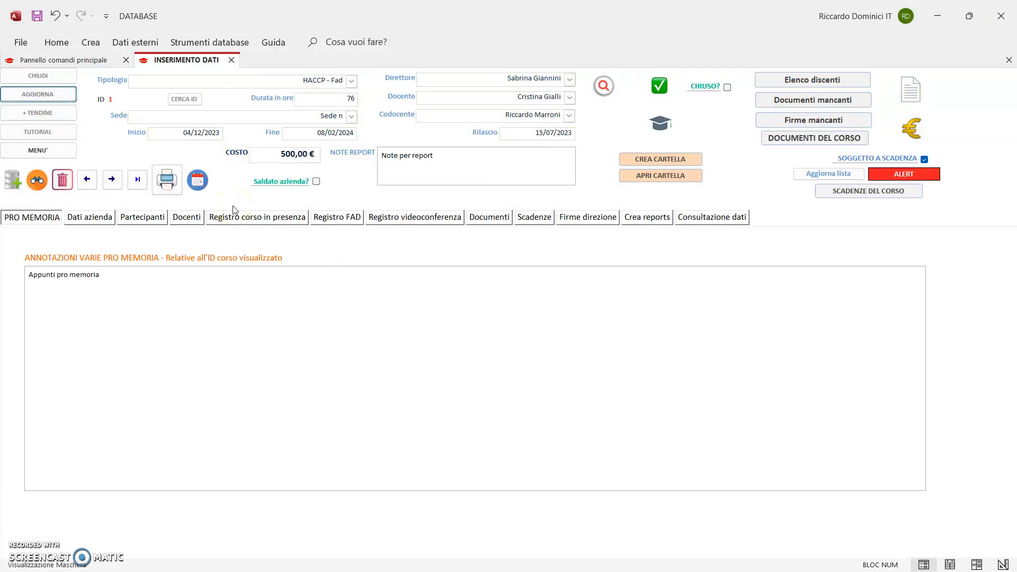
# Browse the topic list in the in-person register of course ID 2 down to the ballet course topics
pyautogui.click(112, 180)
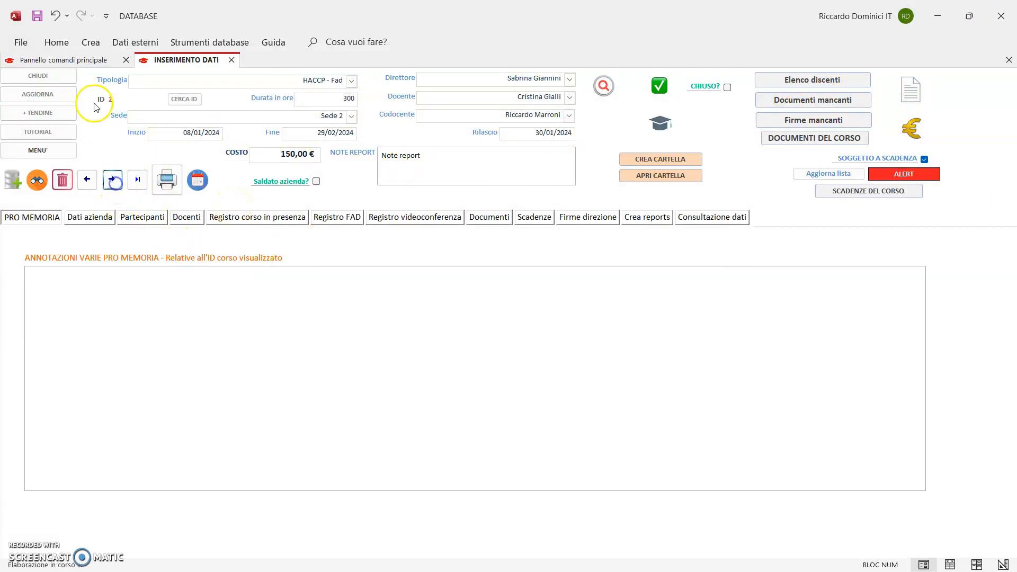
pyautogui.click(294, 223)
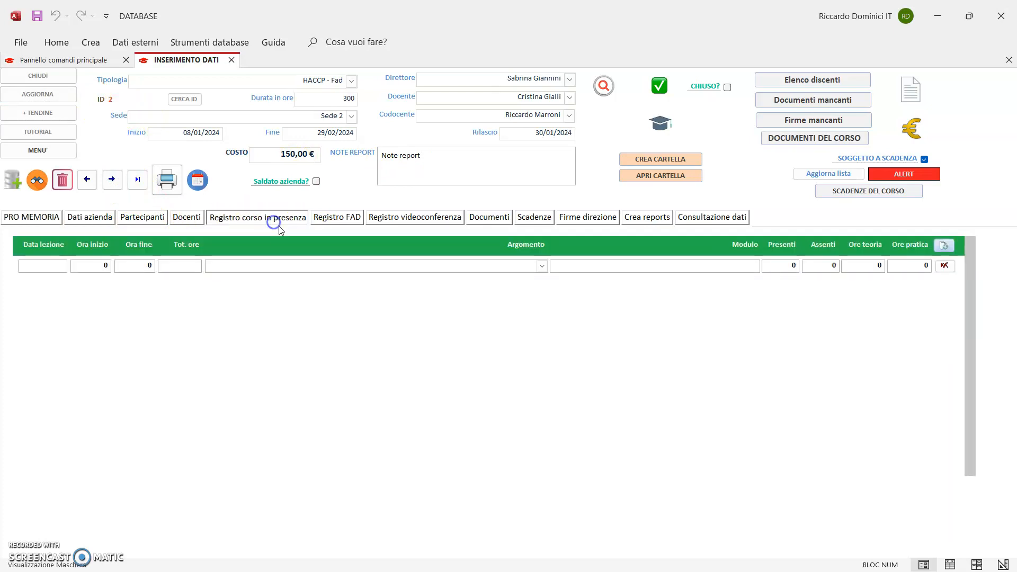
pyautogui.click(542, 267)
pyautogui.scroll(-1, 404, 301)
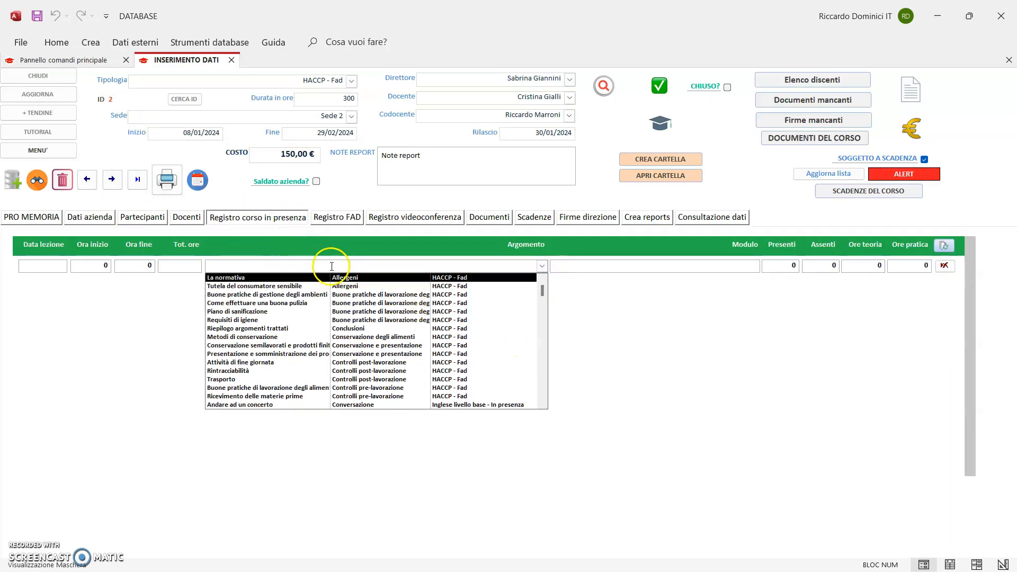
pyautogui.scroll(-5, 331, 266)
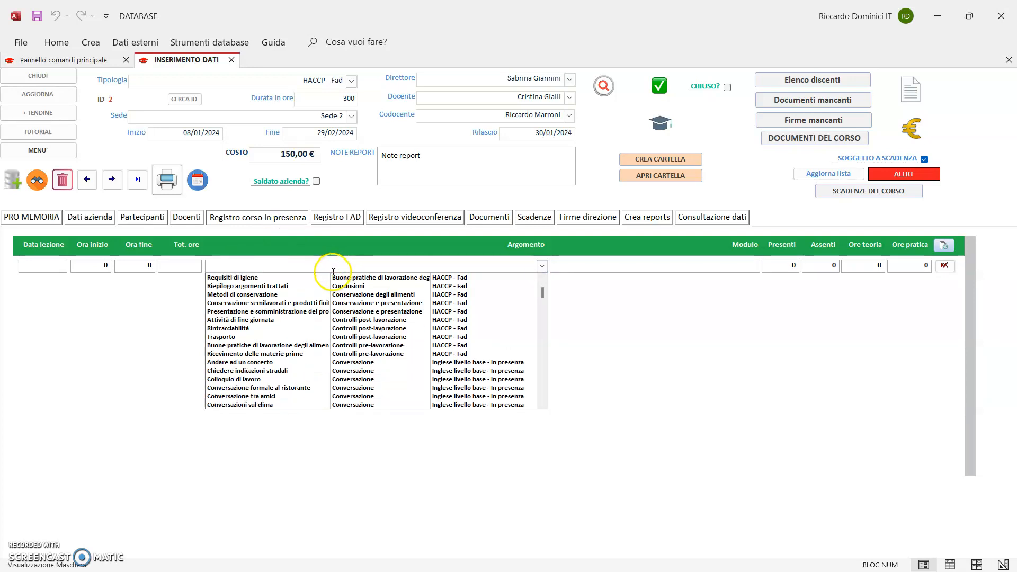
pyautogui.scroll(-10, 316, 317)
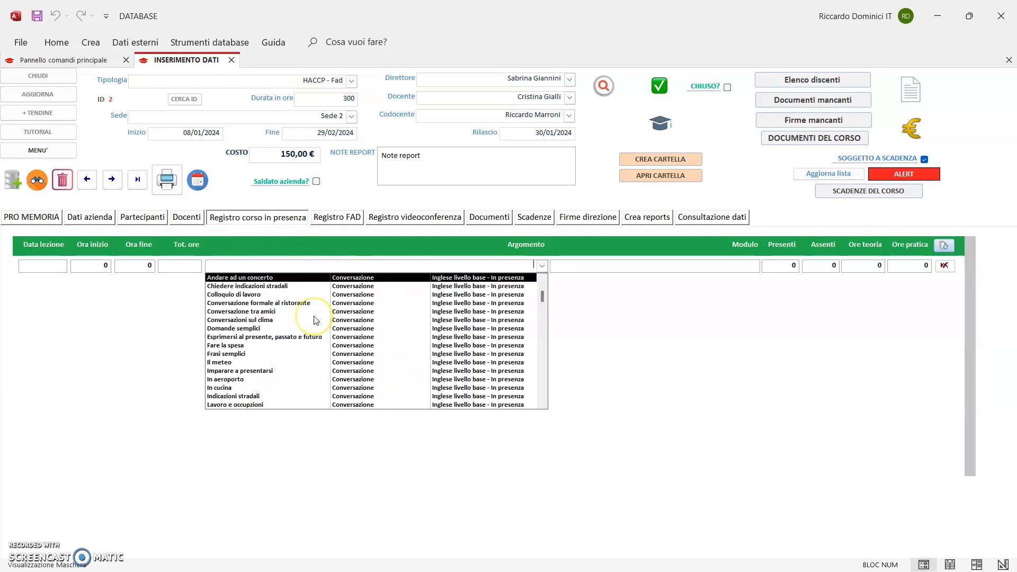
pyautogui.scroll(-20, 316, 322)
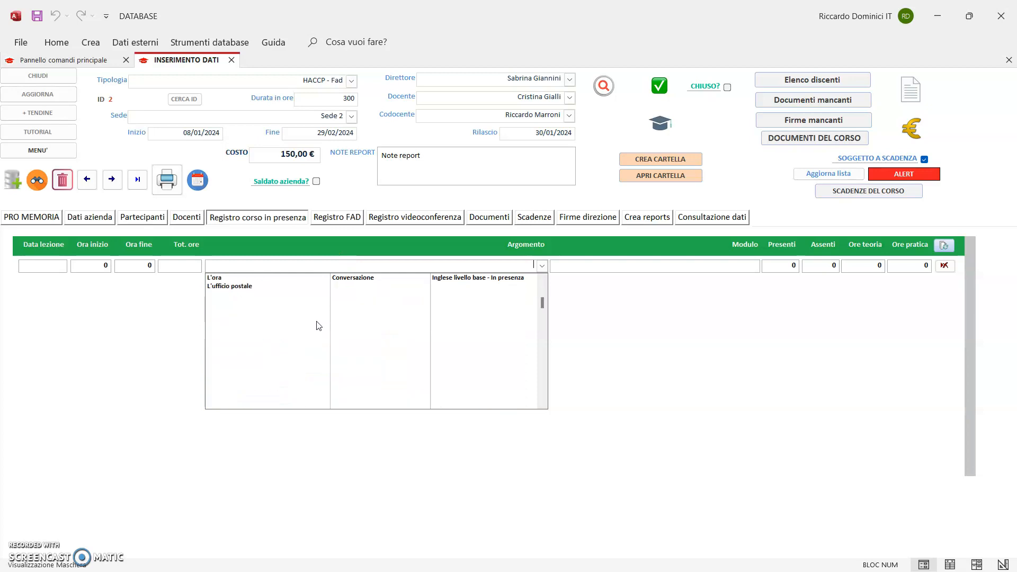
pyautogui.scroll(-20, 313, 327)
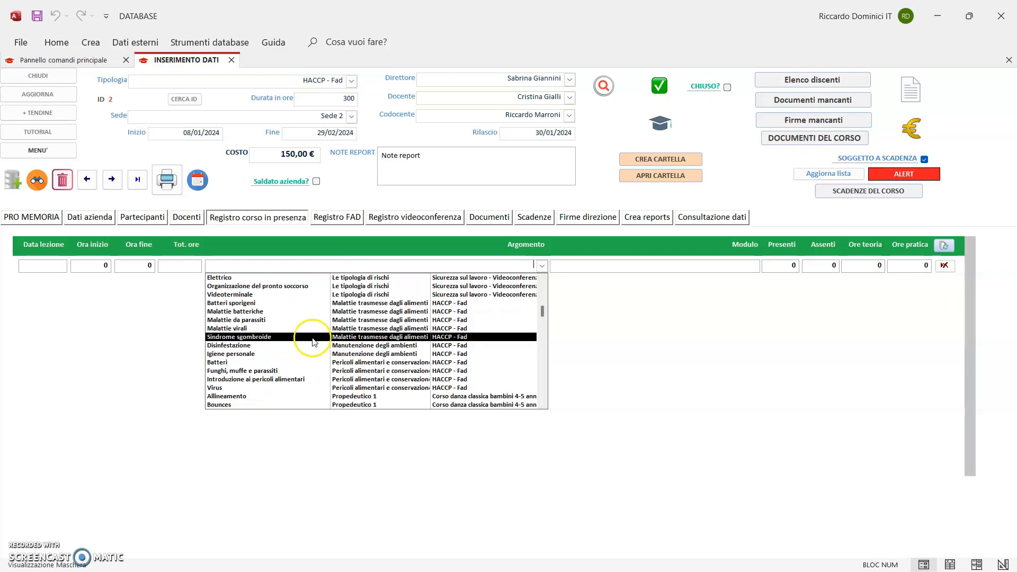
pyautogui.click(944, 246)
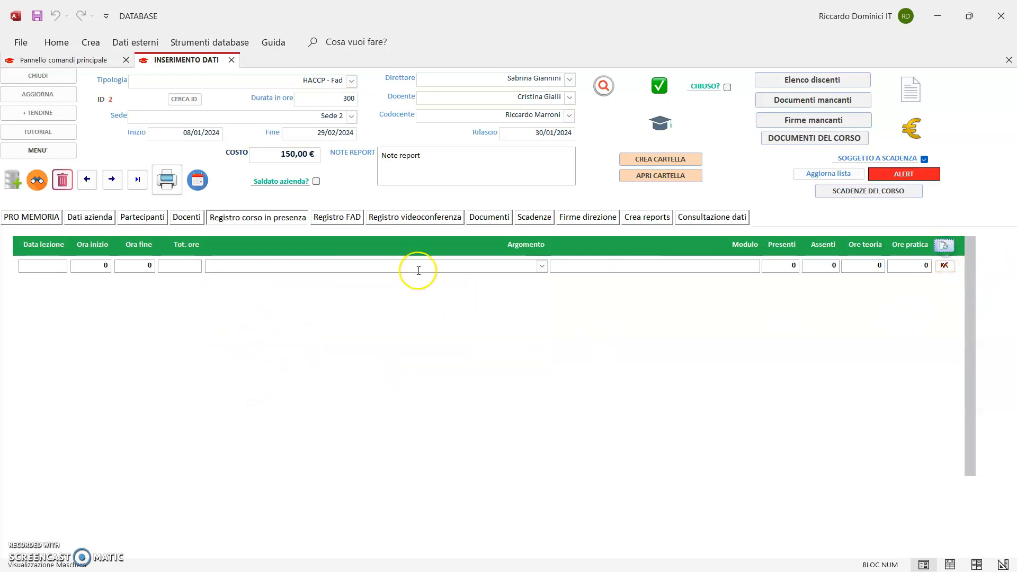
# Check the Notepad programme, return to the database, and enter "Alto basso" from module "Propedeutico 3" as the topic in the first in-person register row
pyautogui.click(541, 266)
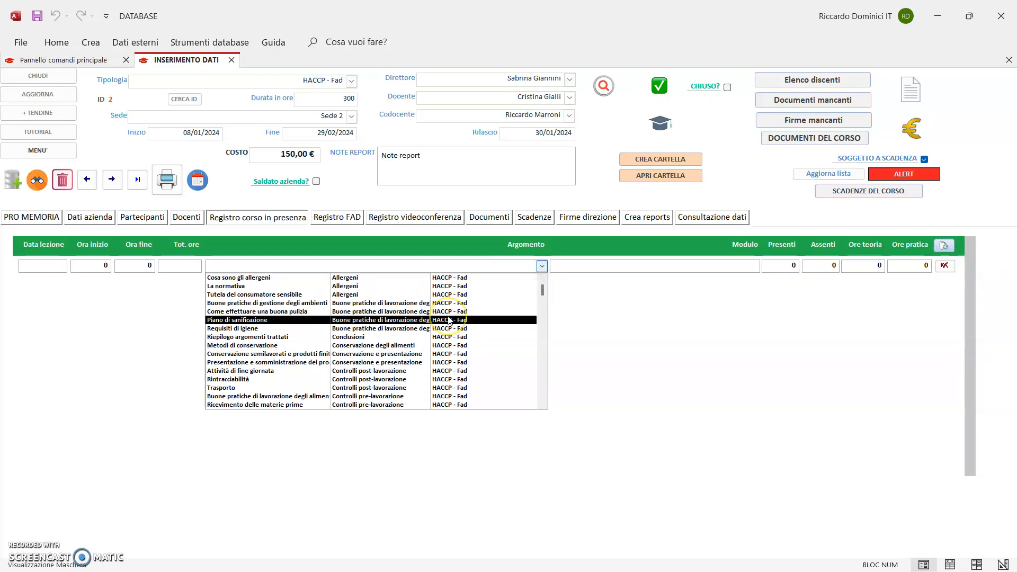
pyautogui.scroll(-5, 450, 328)
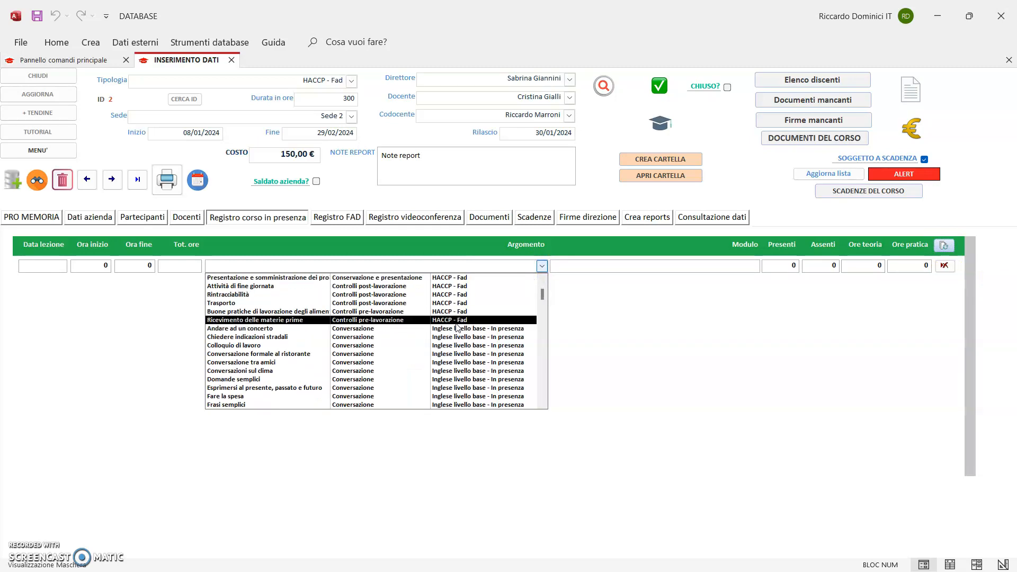
pyautogui.click(463, 400)
pyautogui.hotkey('alt', 'Tab')
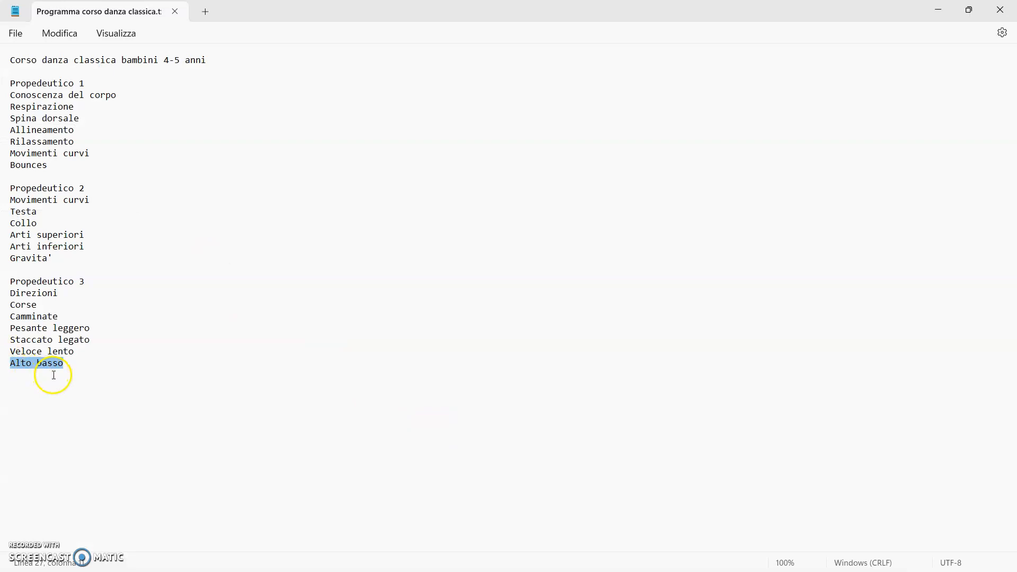
pyautogui.hotkey('alt', 'Tab')
pyautogui.click(280, 267)
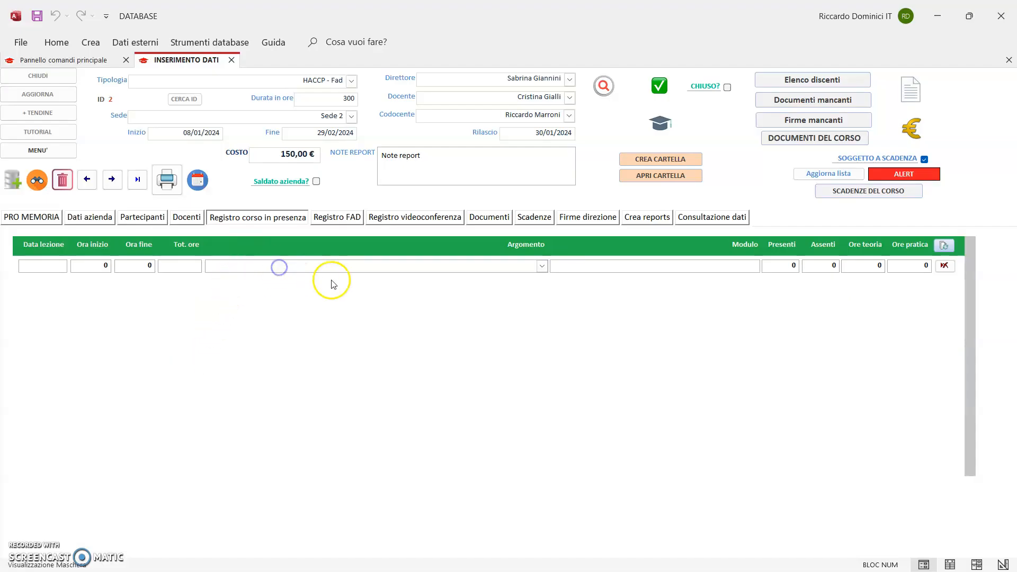
pyautogui.hotkey('ctrl', 'v')
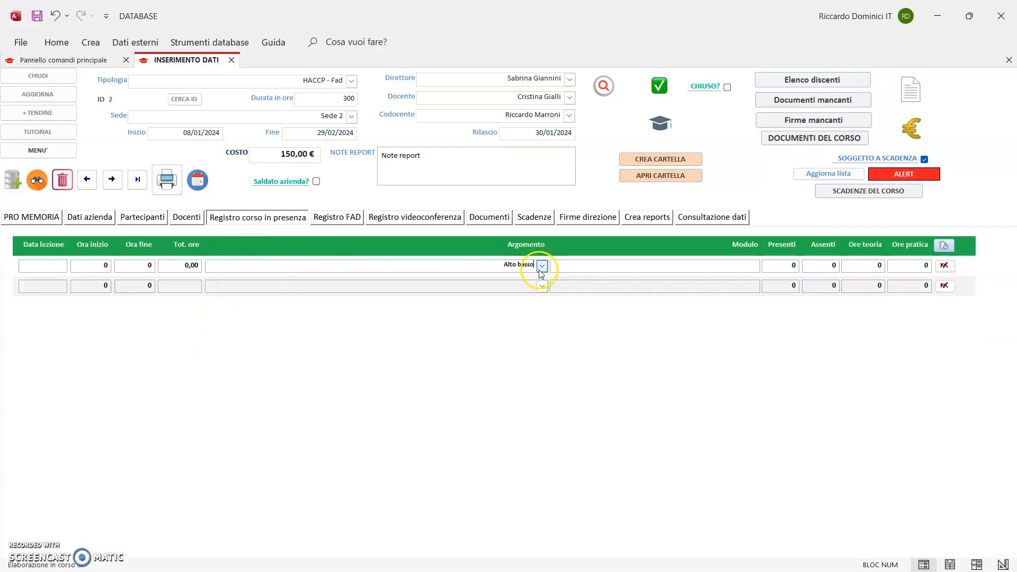
pyautogui.click(542, 269)
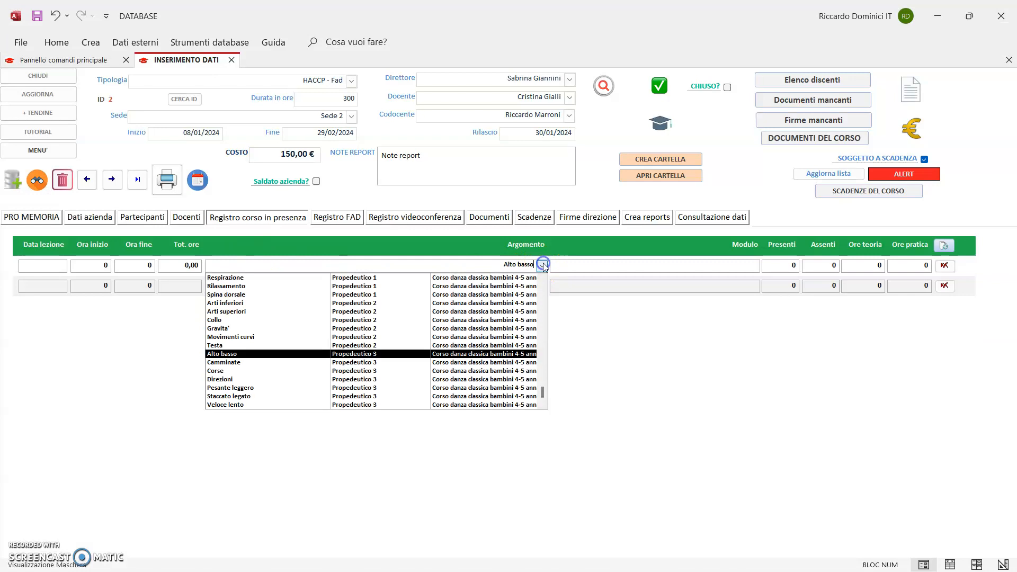
pyautogui.click(258, 354)
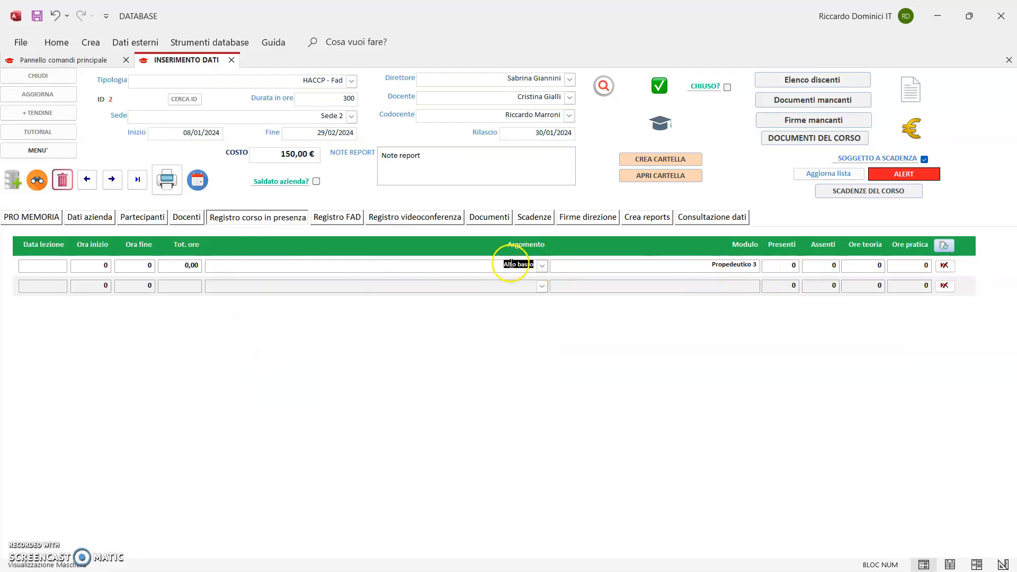
# Clear the topic and module from the first register row and refresh the data entry form
pyautogui.press('Delete')
pyautogui.moveTo(705, 266); pyautogui.dragTo(777, 263)
pyautogui.press('Delete')
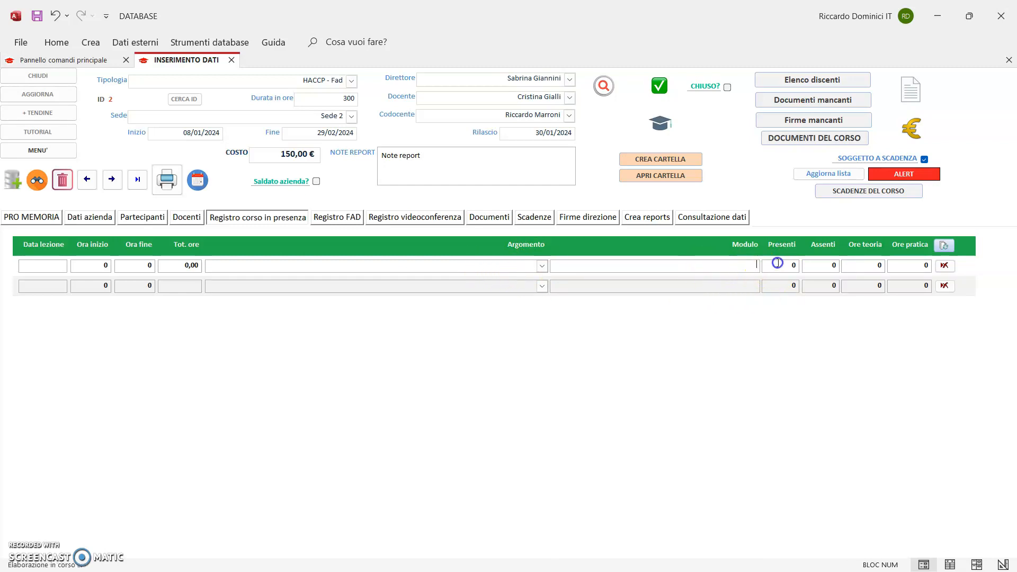
pyautogui.click(69, 96)
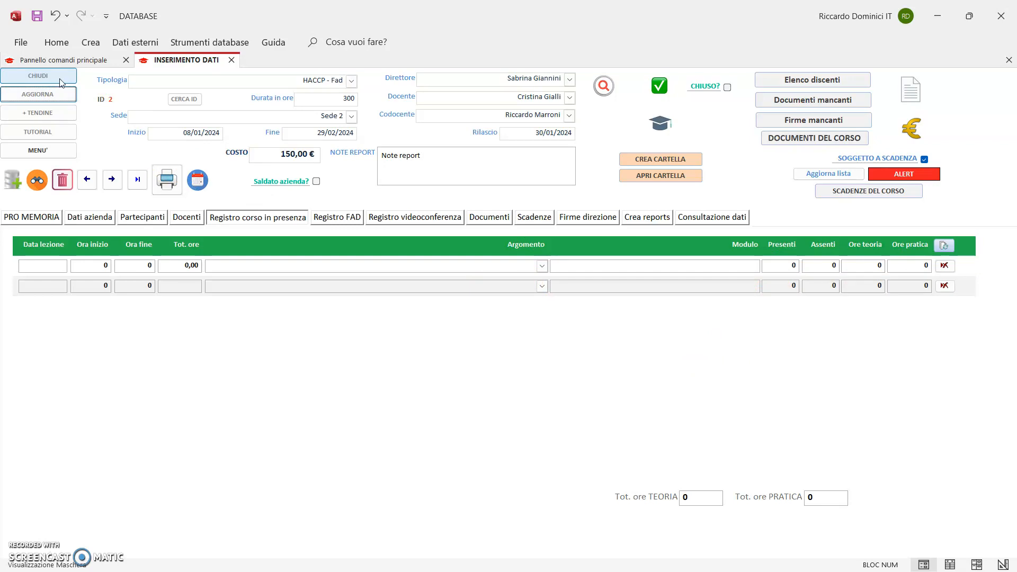